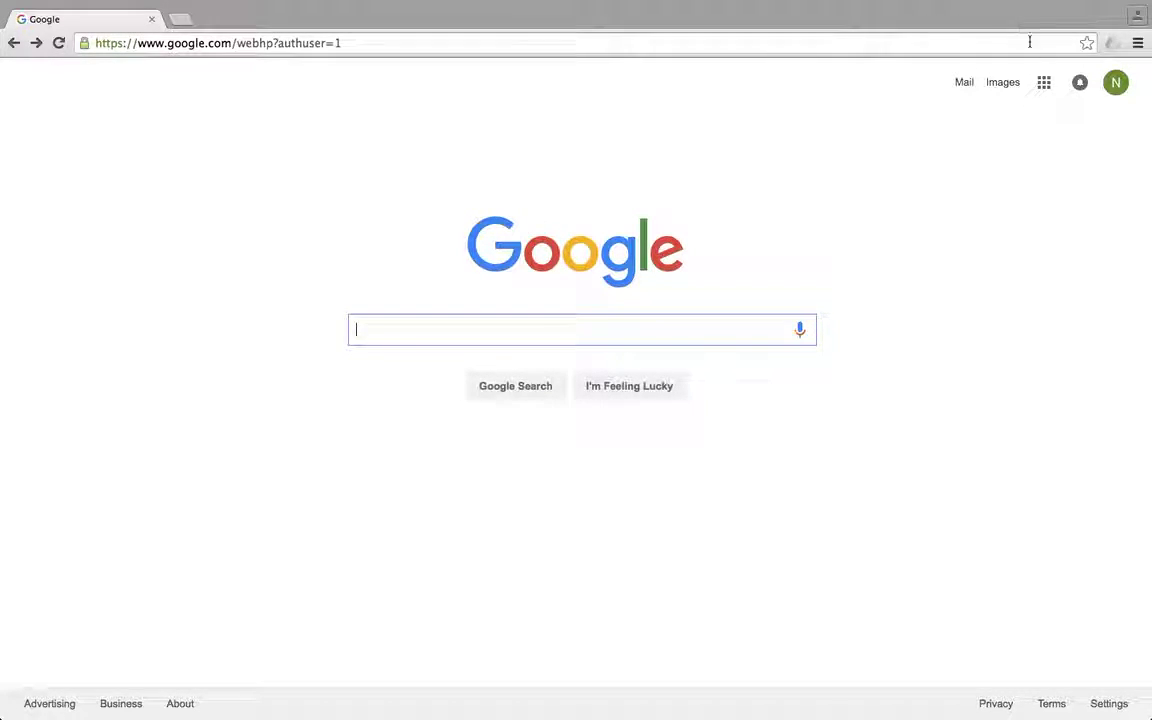
- Check which Google account is signed in, and open Google Forms from the Google apps
click(1116, 86)
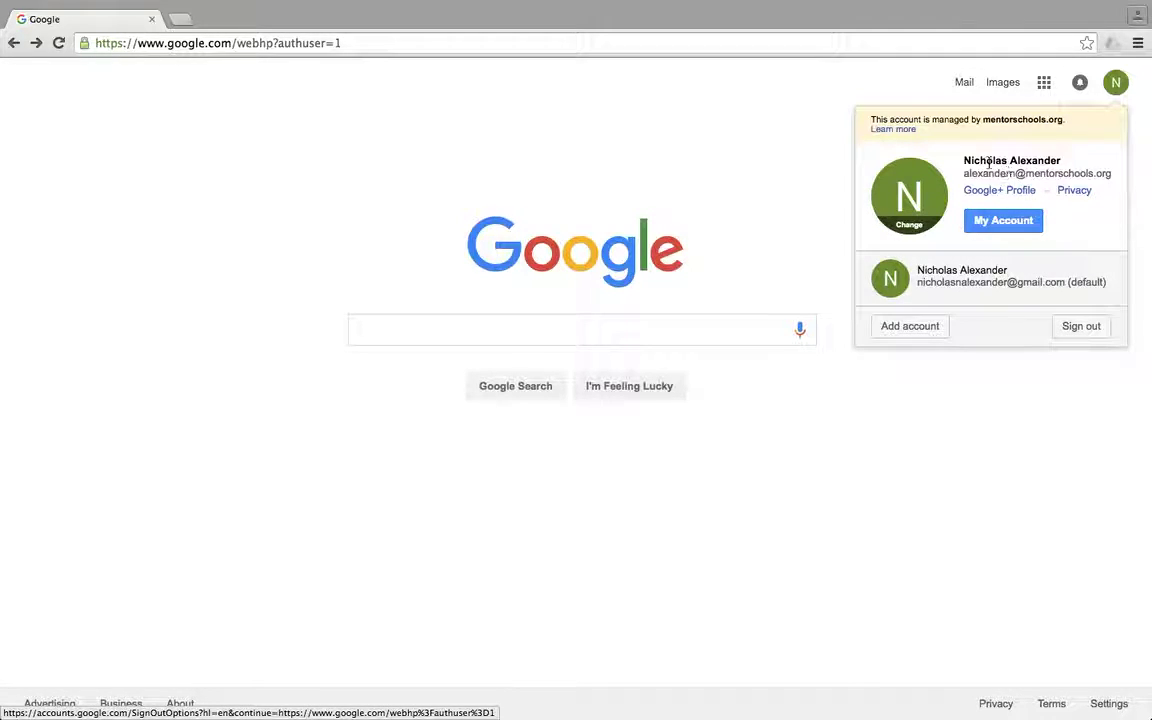
click(794, 162)
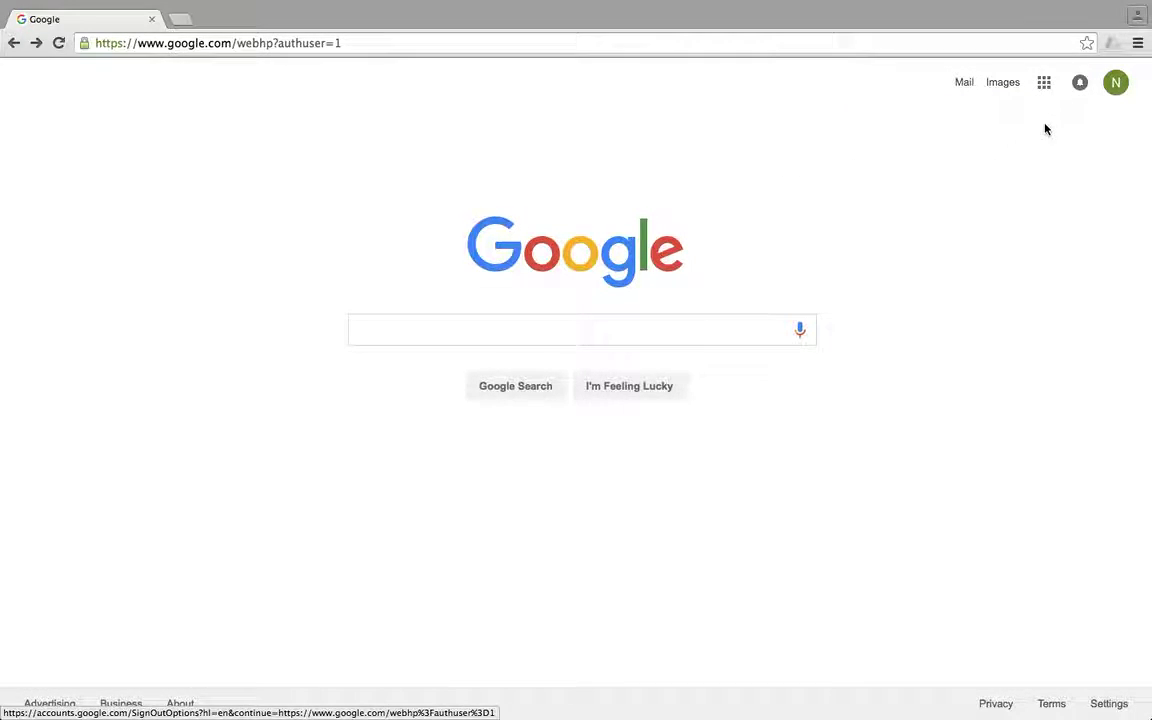
click(1042, 86)
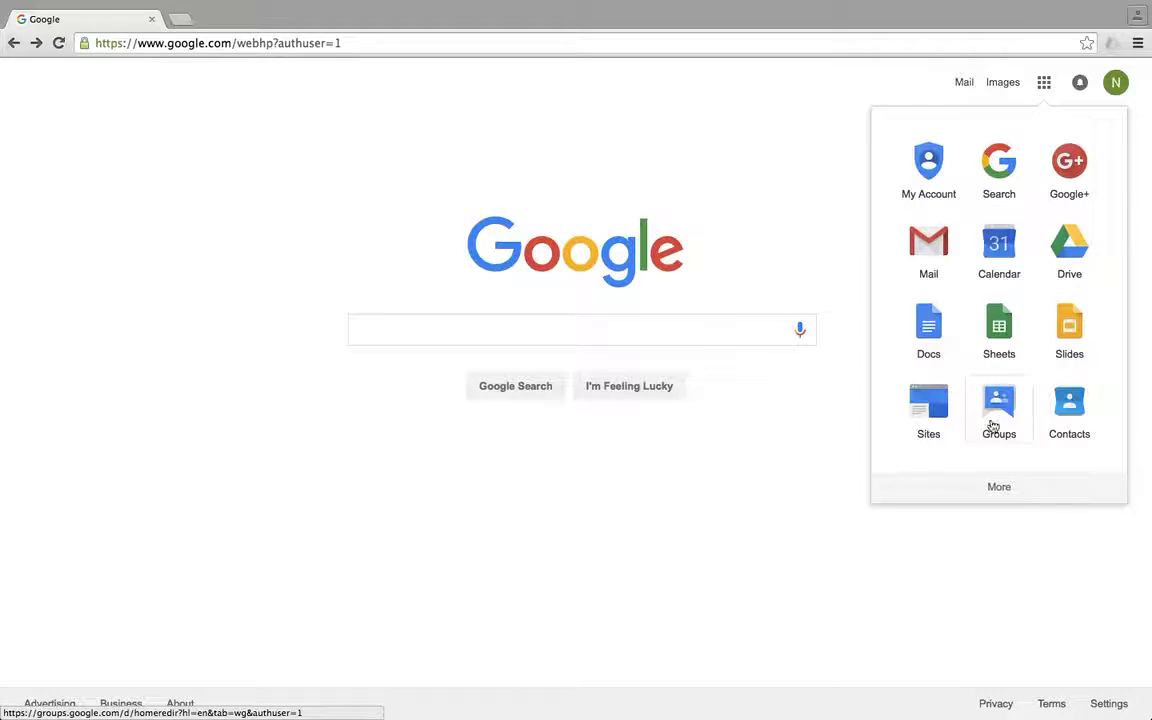
click(998, 487)
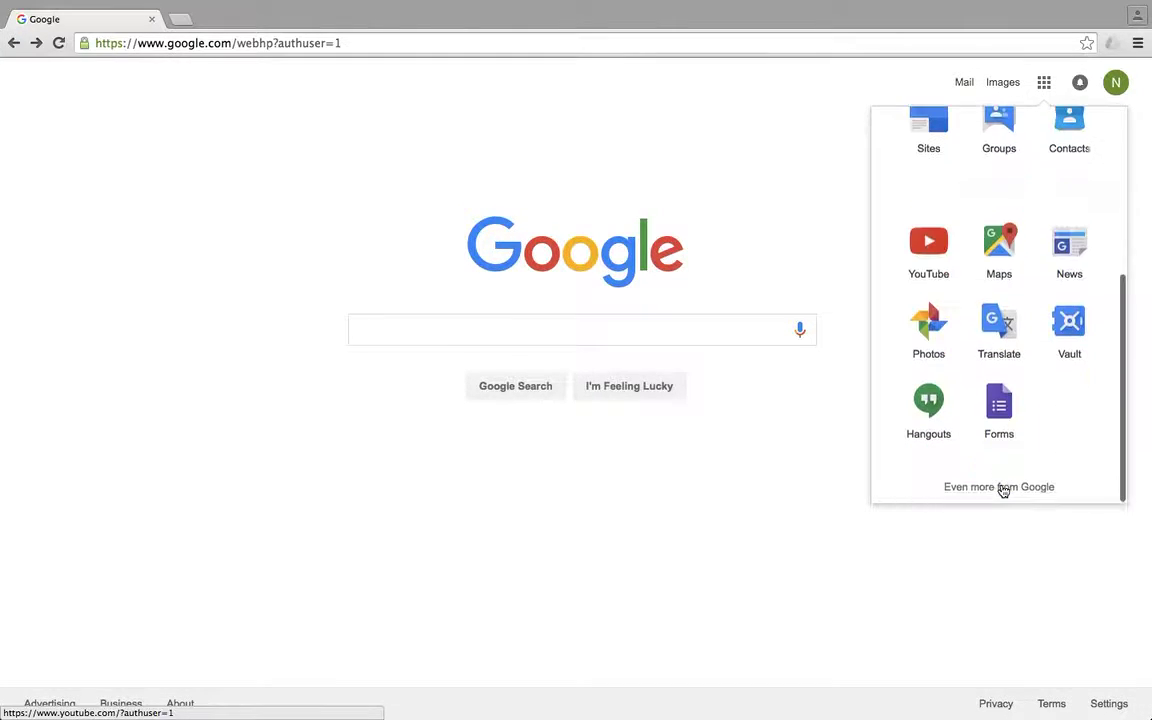
click(1005, 407)
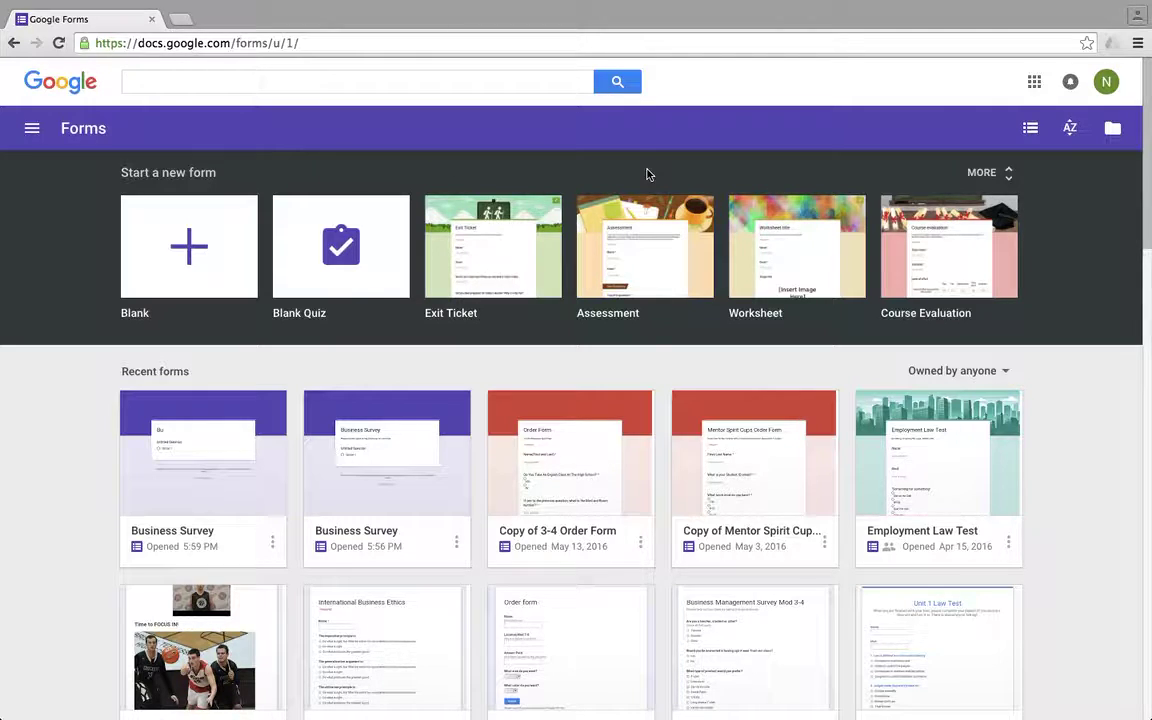
- Look through the full template gallery and create a new blank form
click(1005, 173)
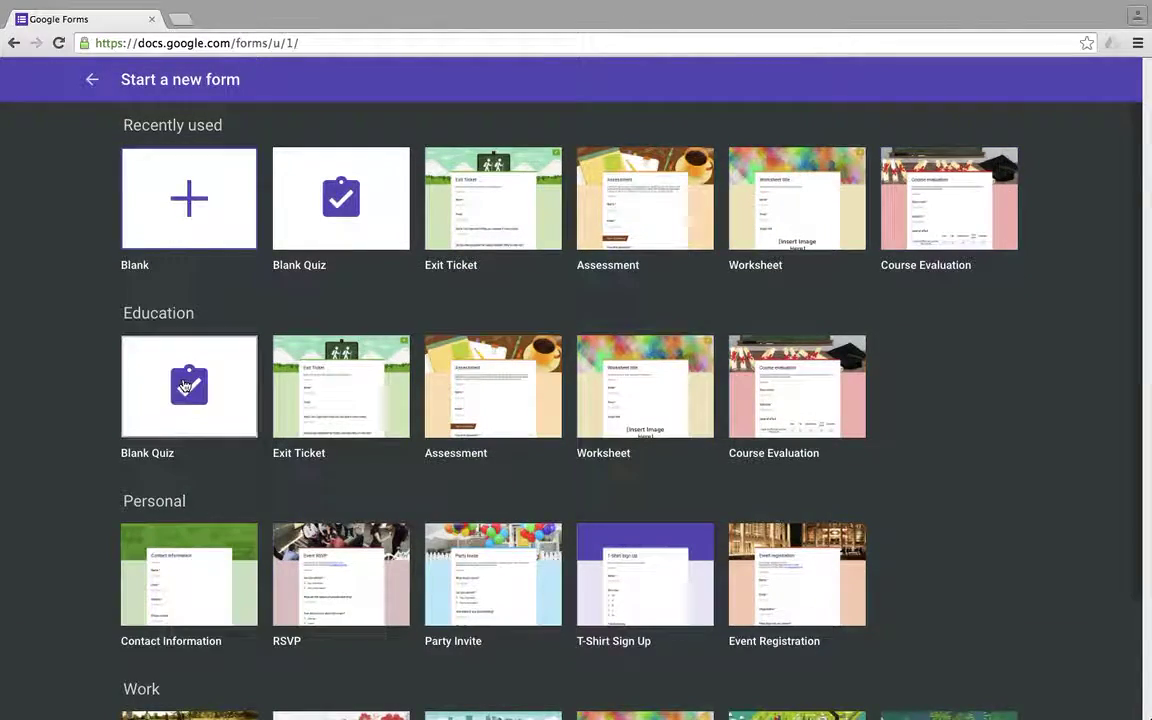
scroll(85, 364, down, 2)
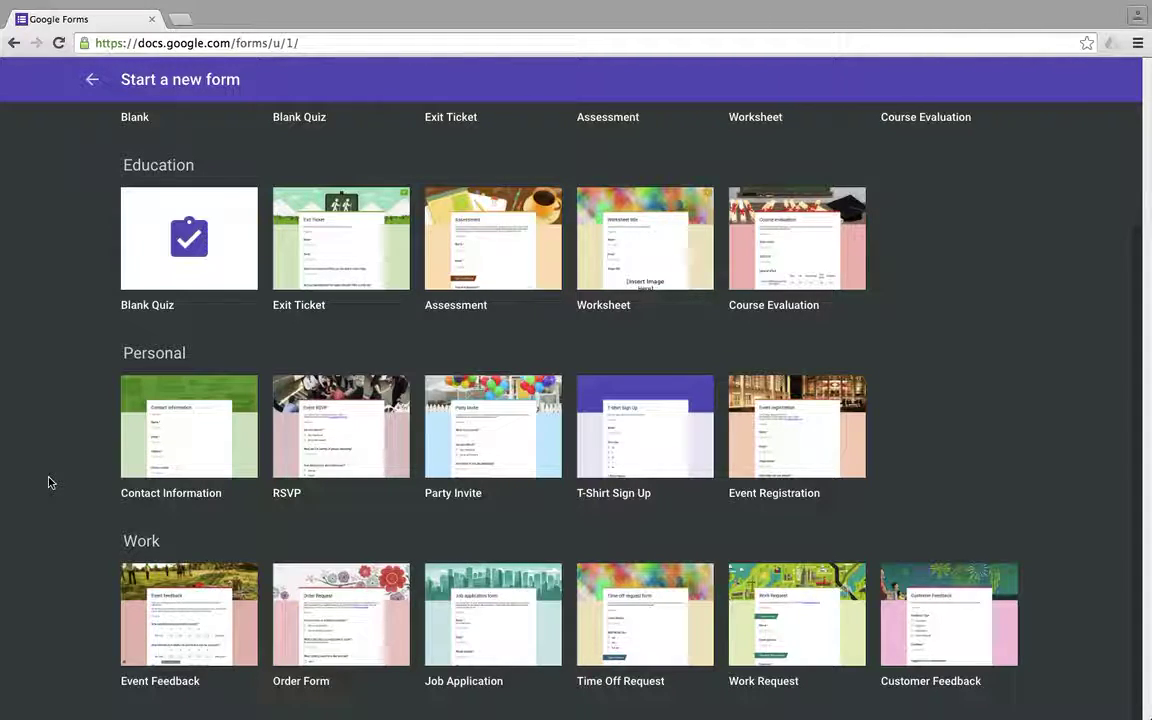
scroll(48, 483, up, 1)
scroll(48, 483, up, 3)
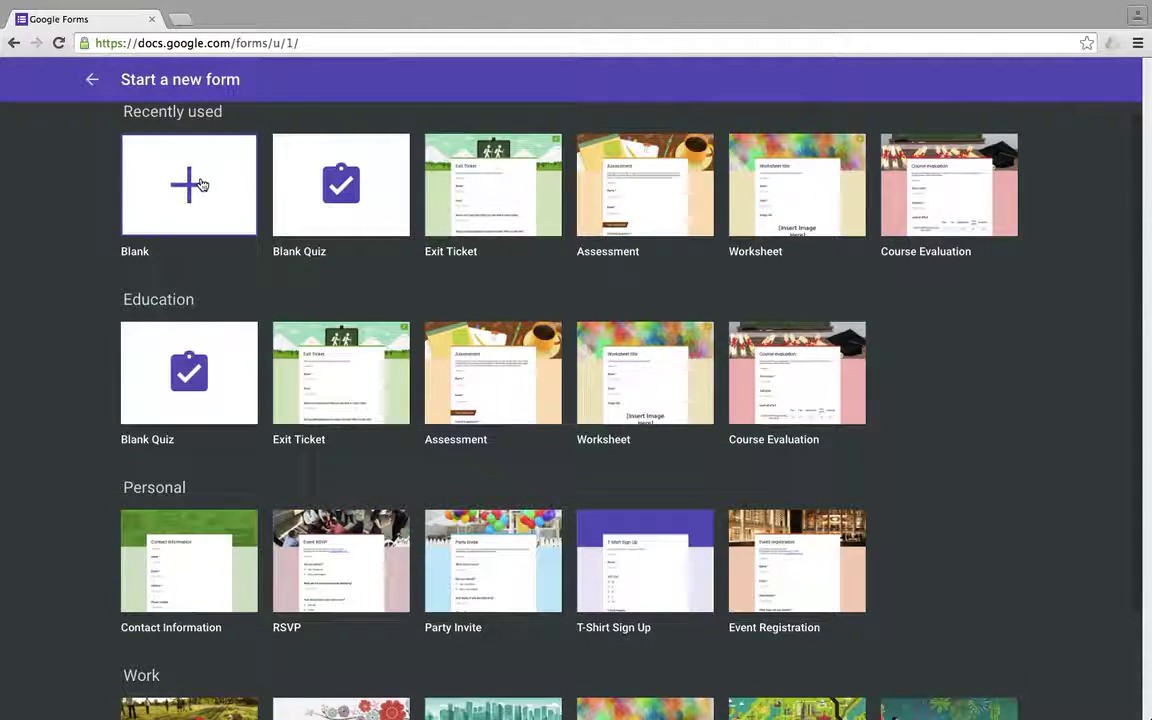
click(190, 185)
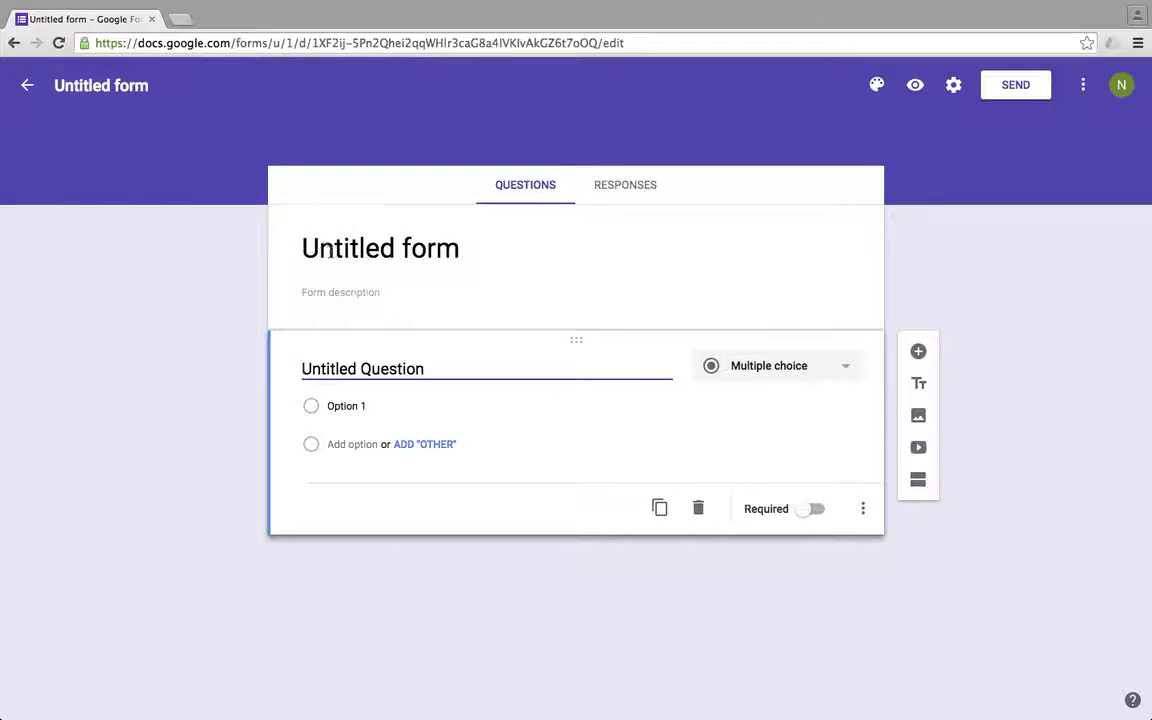
- Title the form "Business Survey" and apply the same name to the form file
click(331, 248)
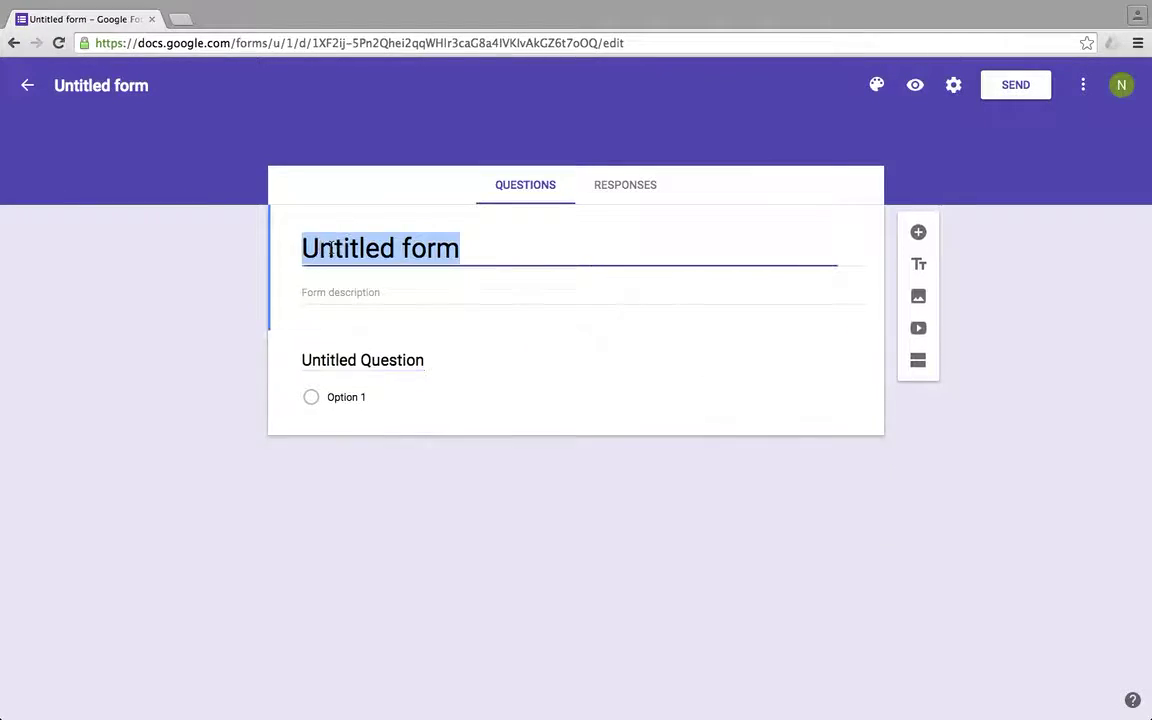
text(Business Survey)
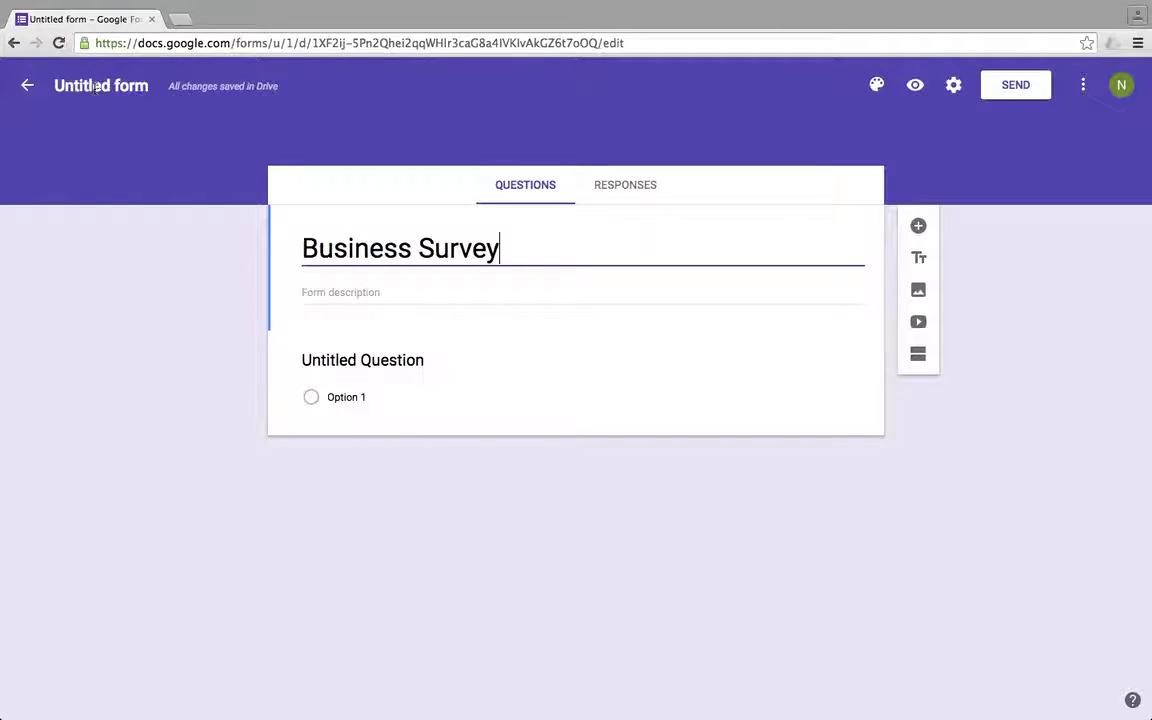
click(95, 87)
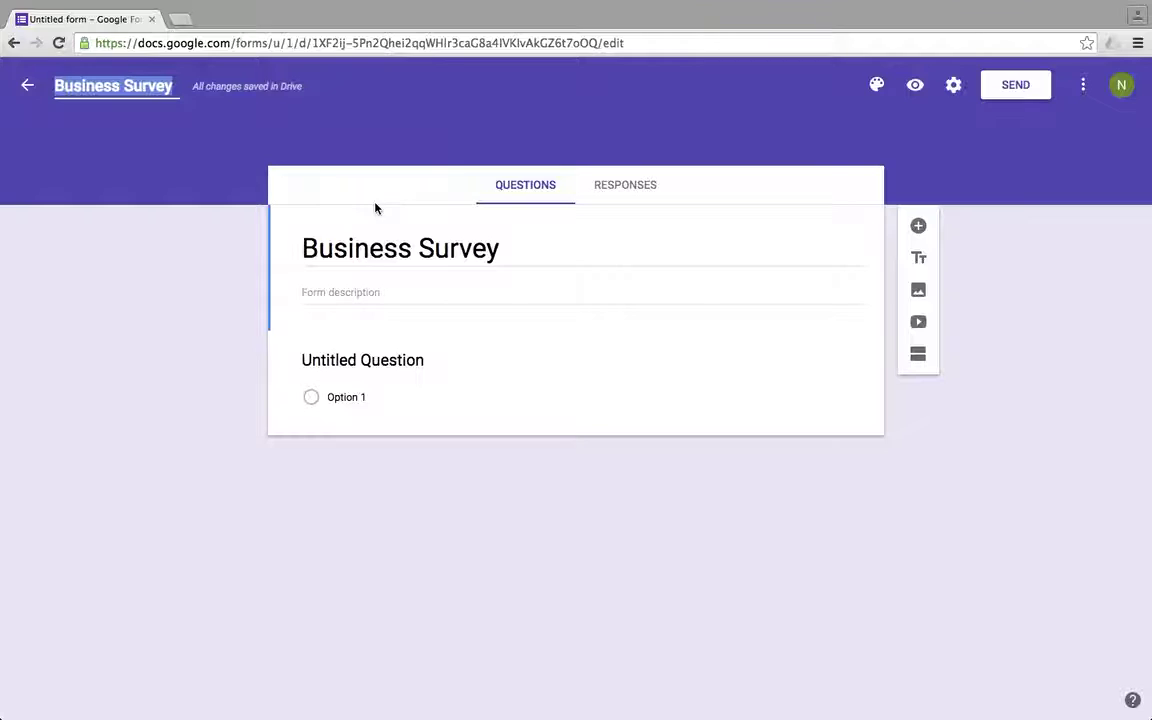
- Enter the form description "Please complete this survey, thank you for your time!"
click(344, 292)
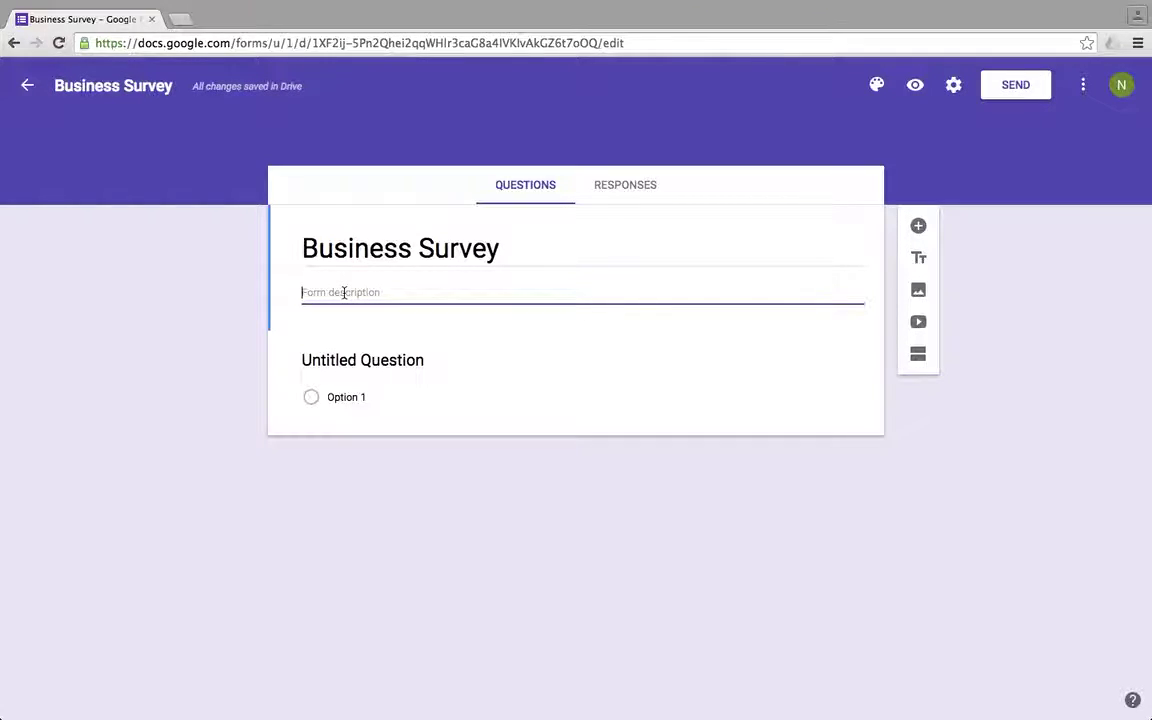
text(Please)
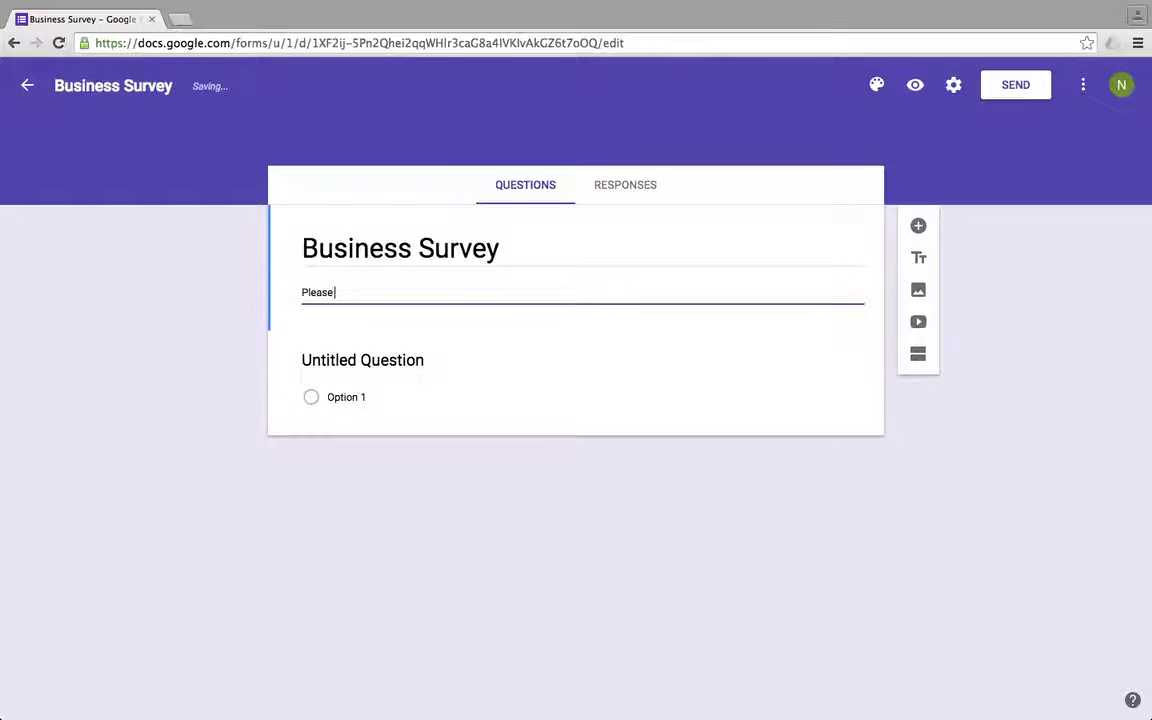
text( complete this)
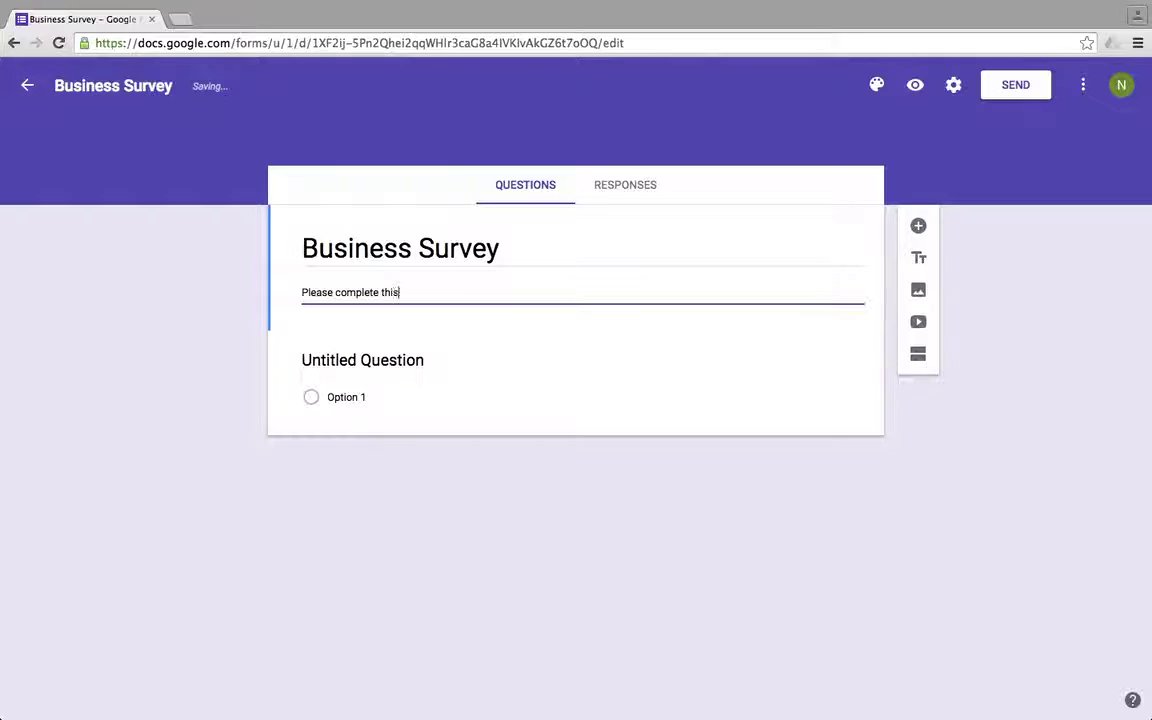
text( survey, thank)
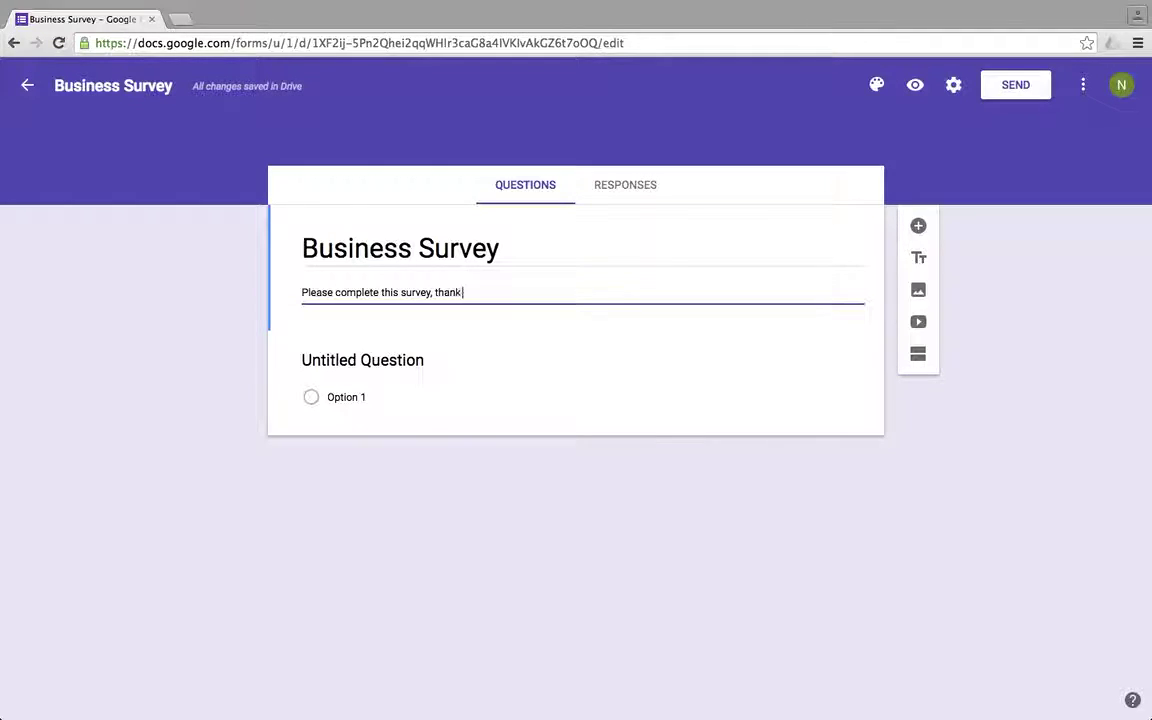
text( you for your time!)
- Review the available question types and word the first multiple choice question as "What grade are you in?"
click(381, 361)
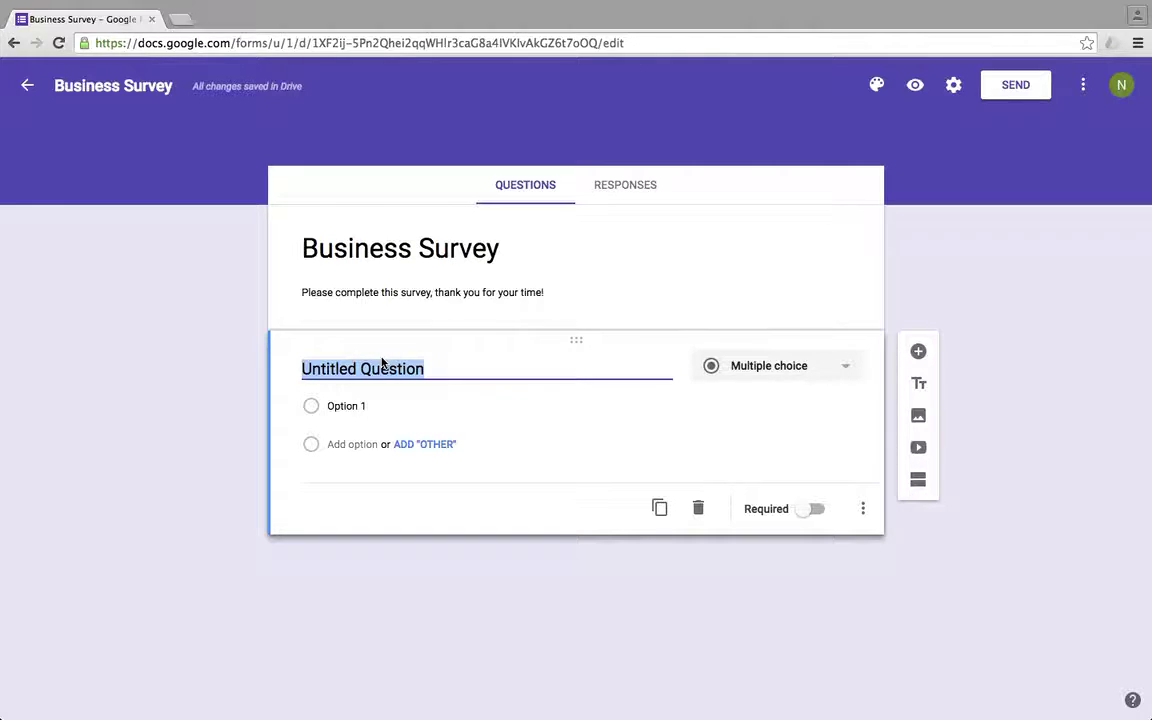
click(848, 364)
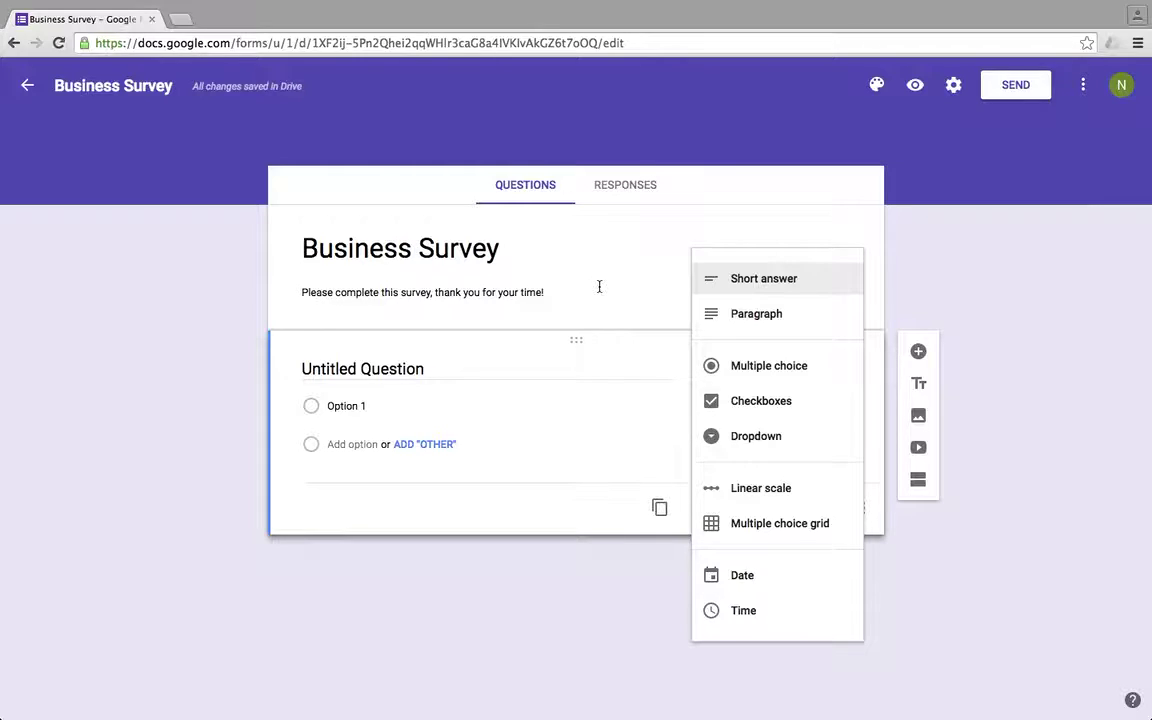
click(442, 363)
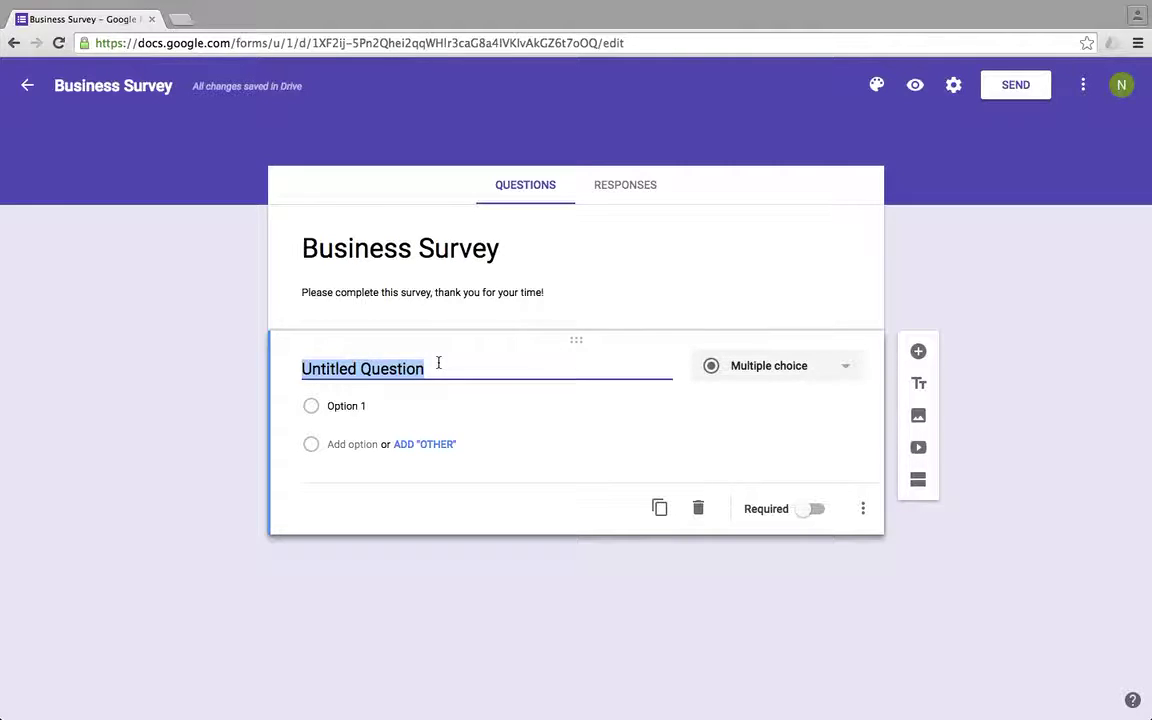
text(What grade y)
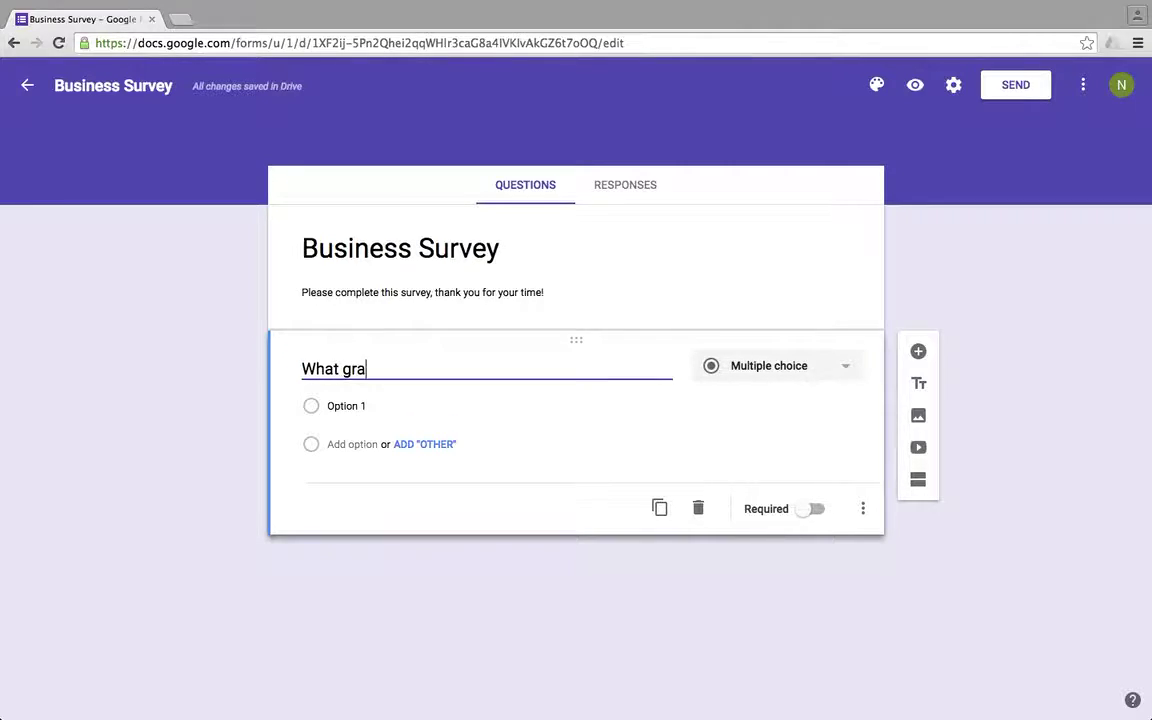
key(BackSpace)
text(are you in?)
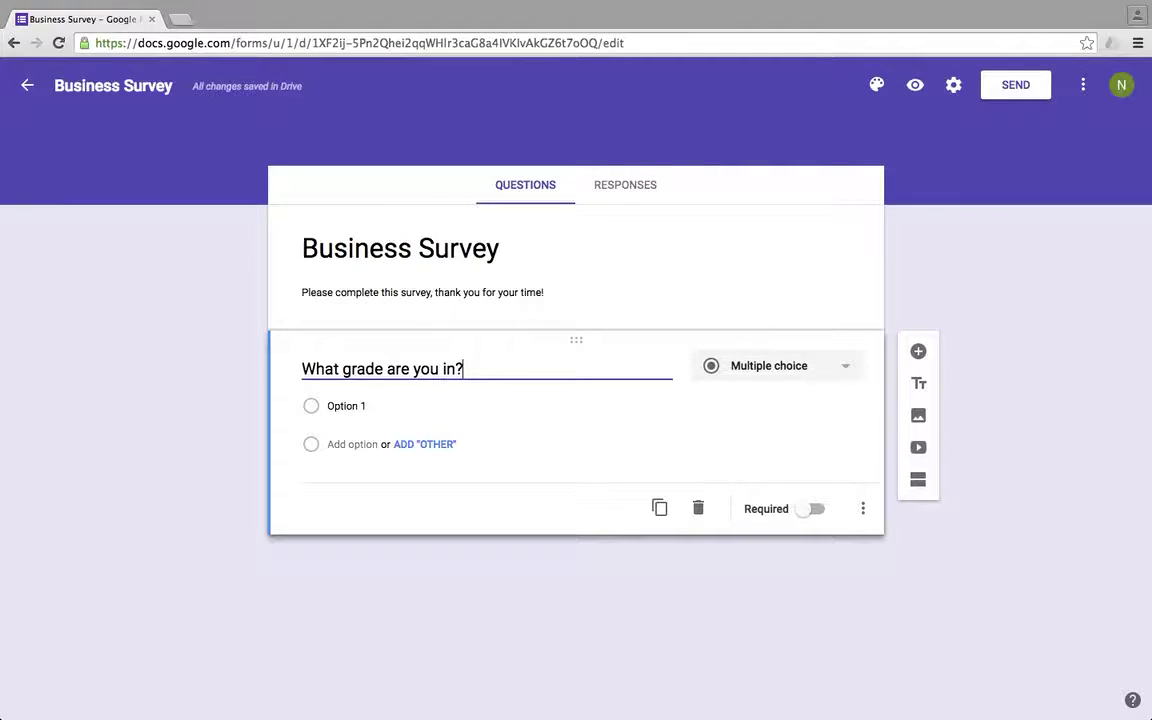
- Fill in the grade question's answer options: 9th, 10th, 11th, 12th and Faculty
click(353, 407)
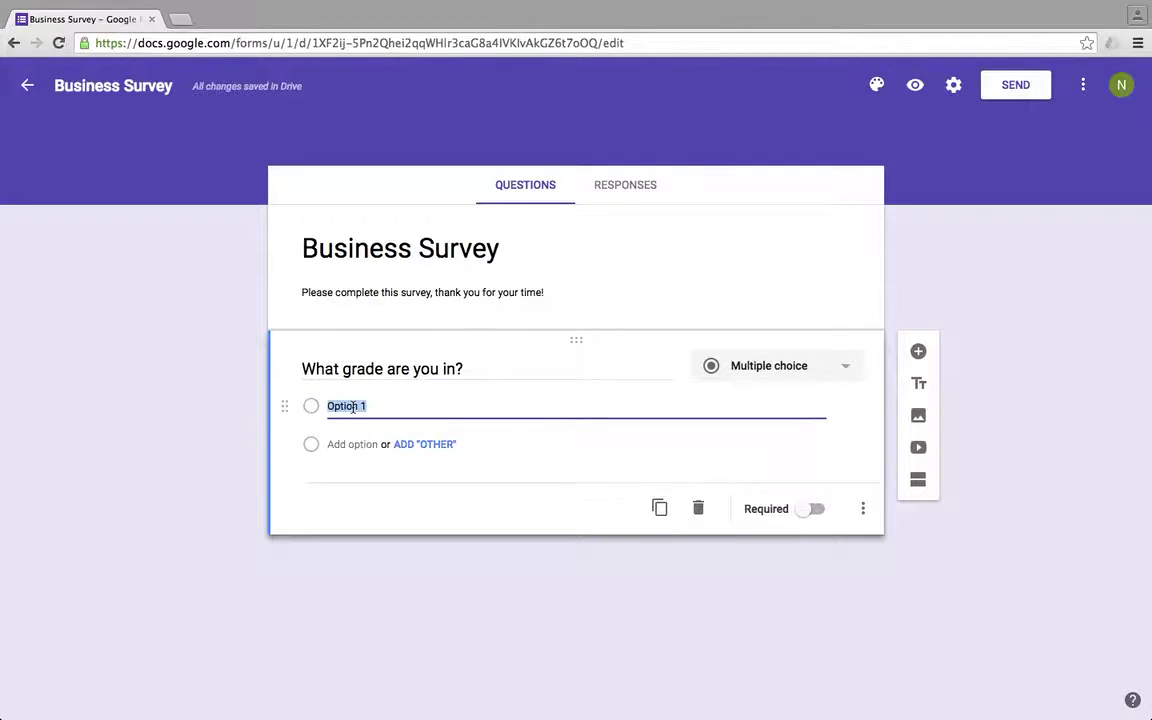
text(9th)
click(345, 446)
text(10th)
click(350, 488)
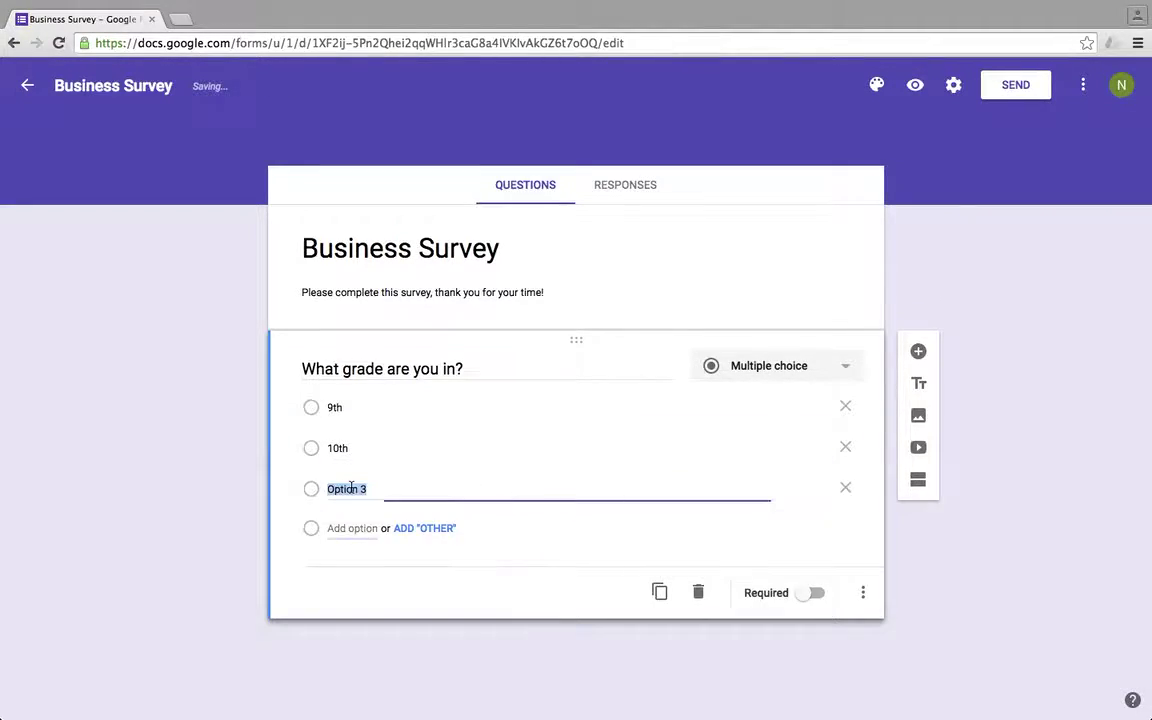
text(11th)
click(352, 529)
text(12)
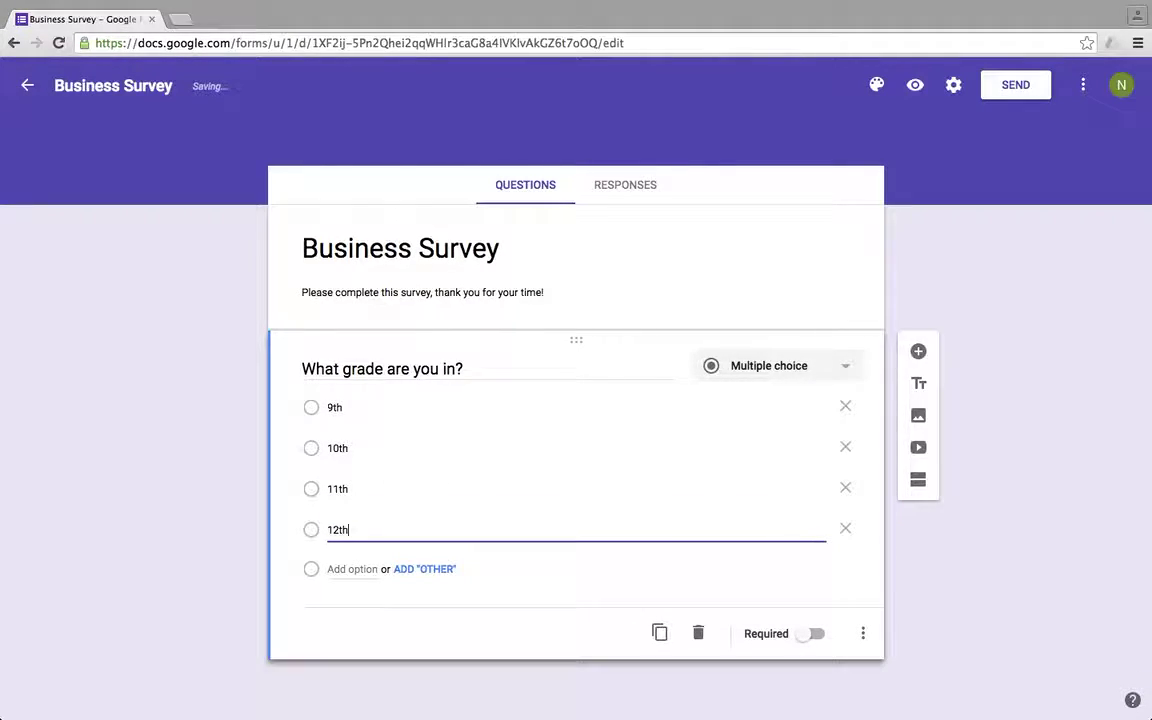
click(354, 569)
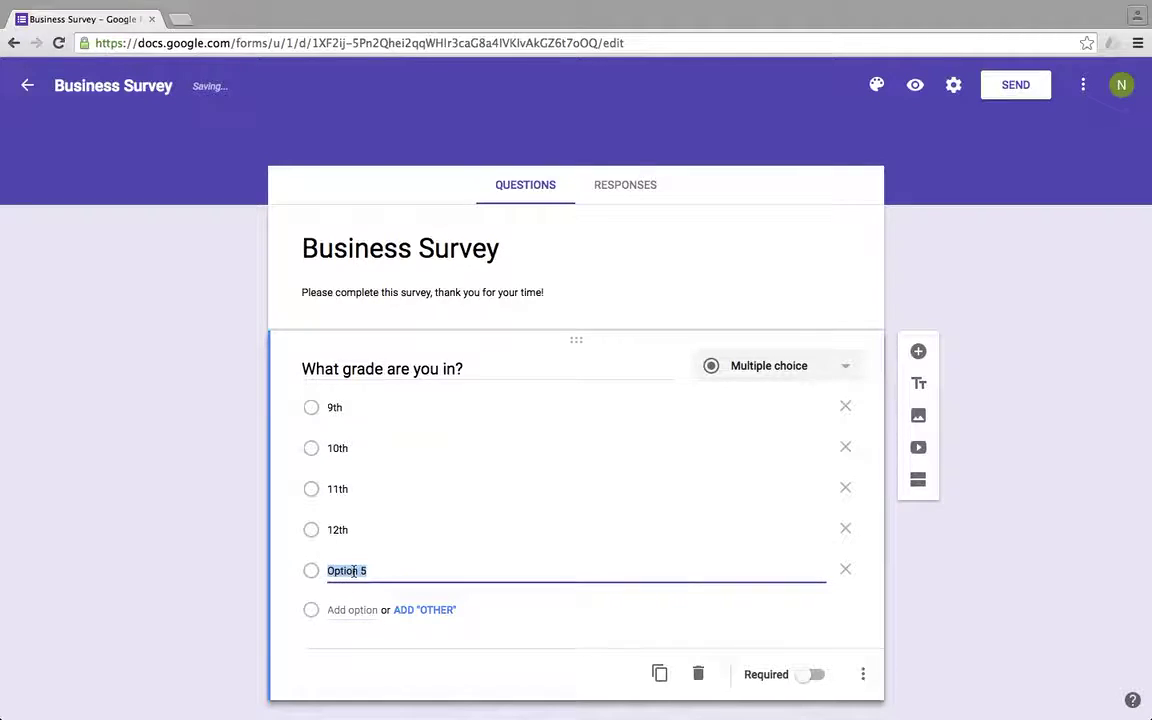
text(Faculty)
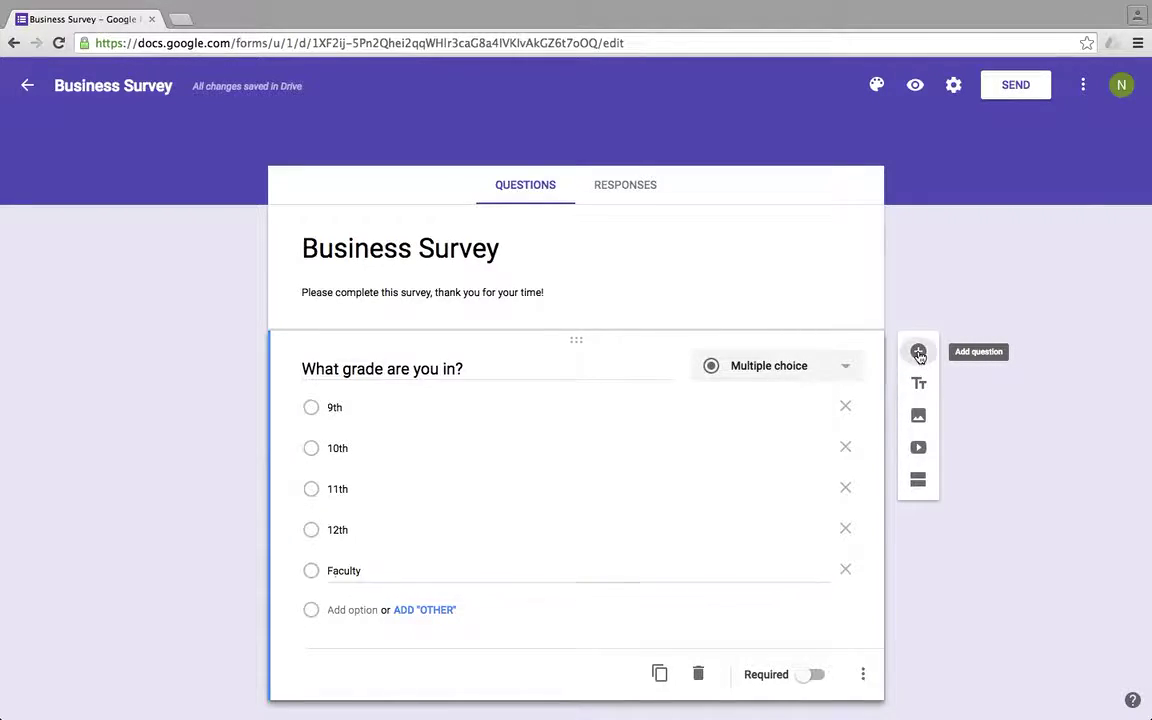
- Add a second multiple choice question asking "Are you willing to purchase spirit wear this year?"
click(918, 353)
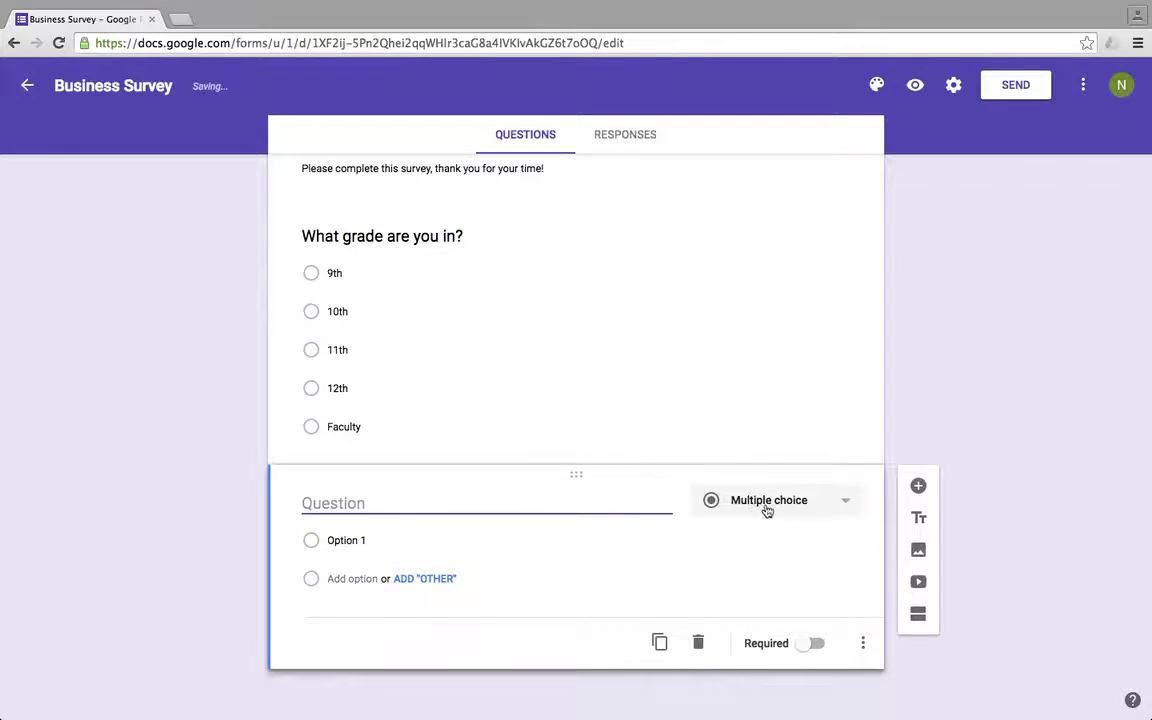
click(846, 505)
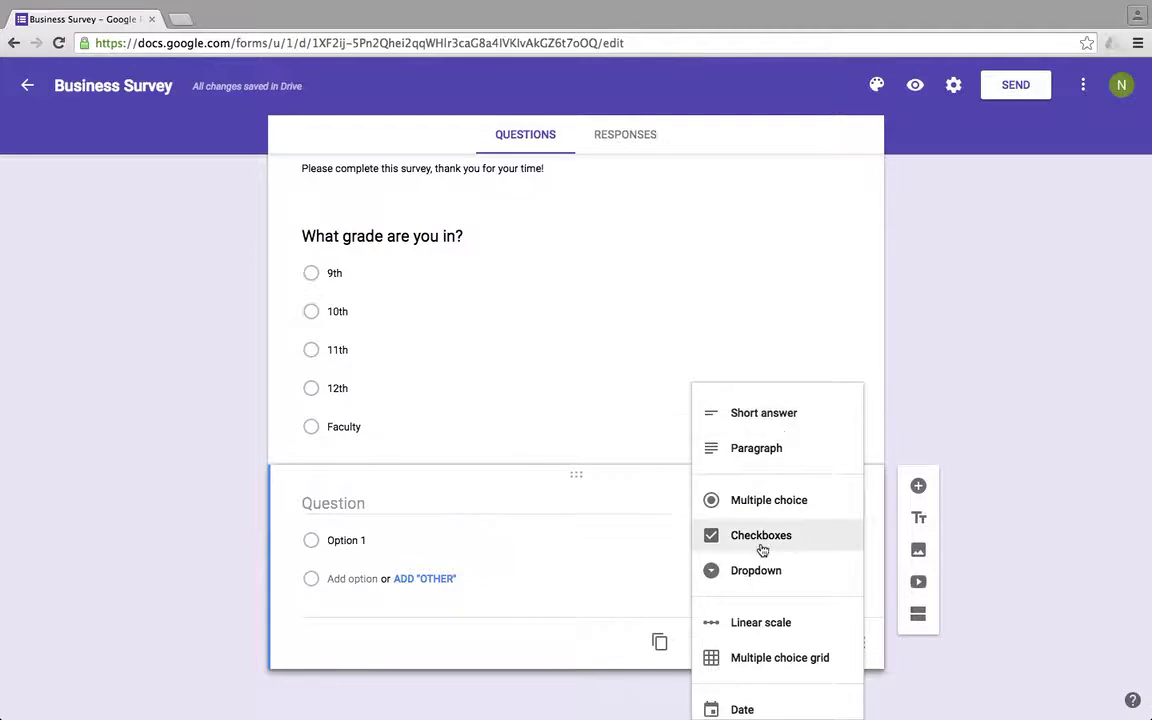
click(784, 506)
click(417, 496)
text(Are you willing to purchase spirit wear this year?)
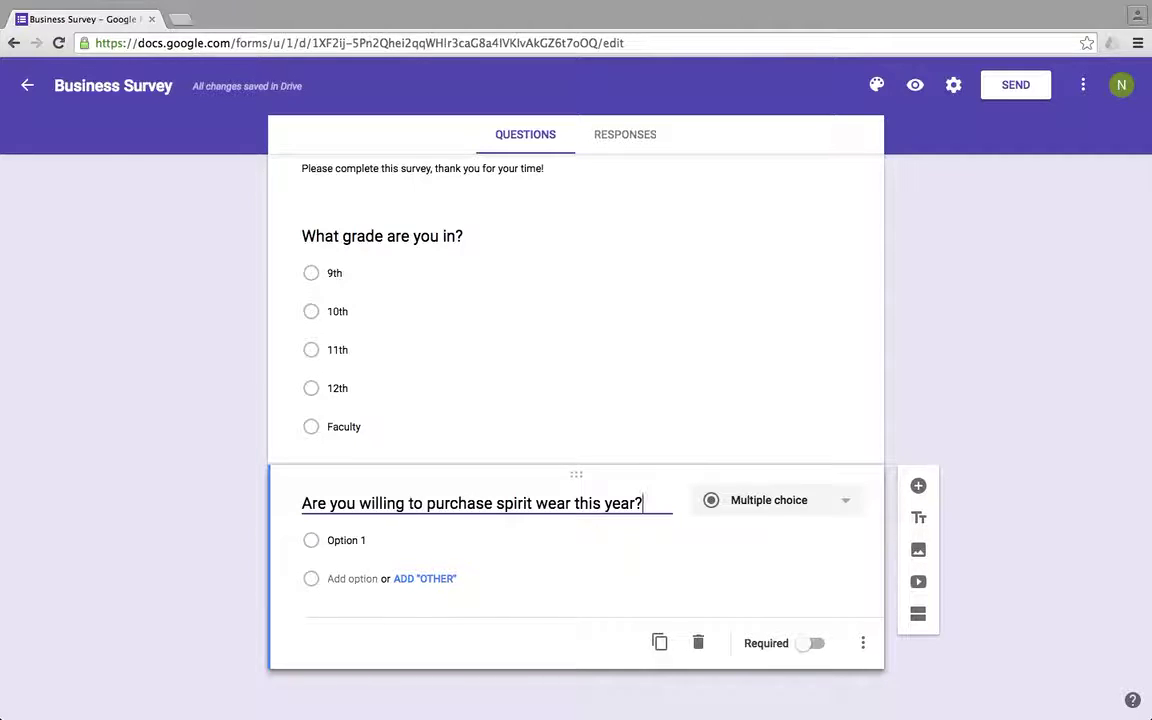
- Give the spirit wear purchase question the answer options Yes and No
click(345, 541)
text(Yes)
click(368, 579)
text(No)
click(185, 500)
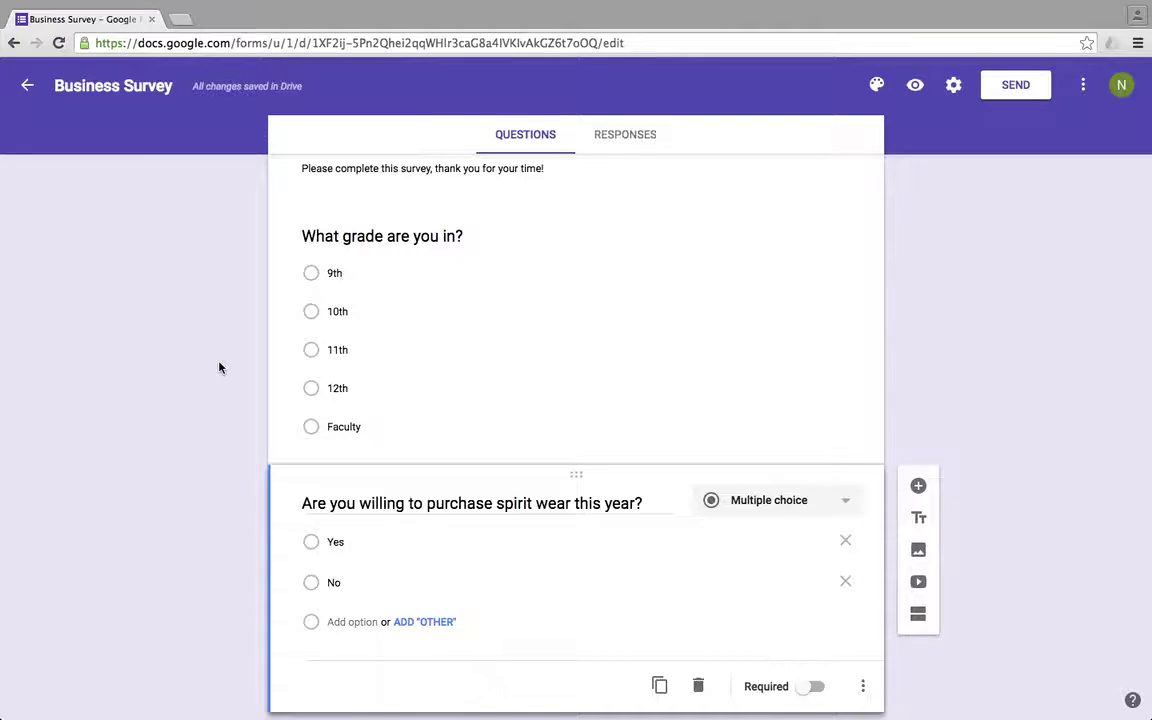
- Add a checkboxes question asking "What spirit wear are you willing to purchase?" below the spirit wear purchase question
click(918, 487)
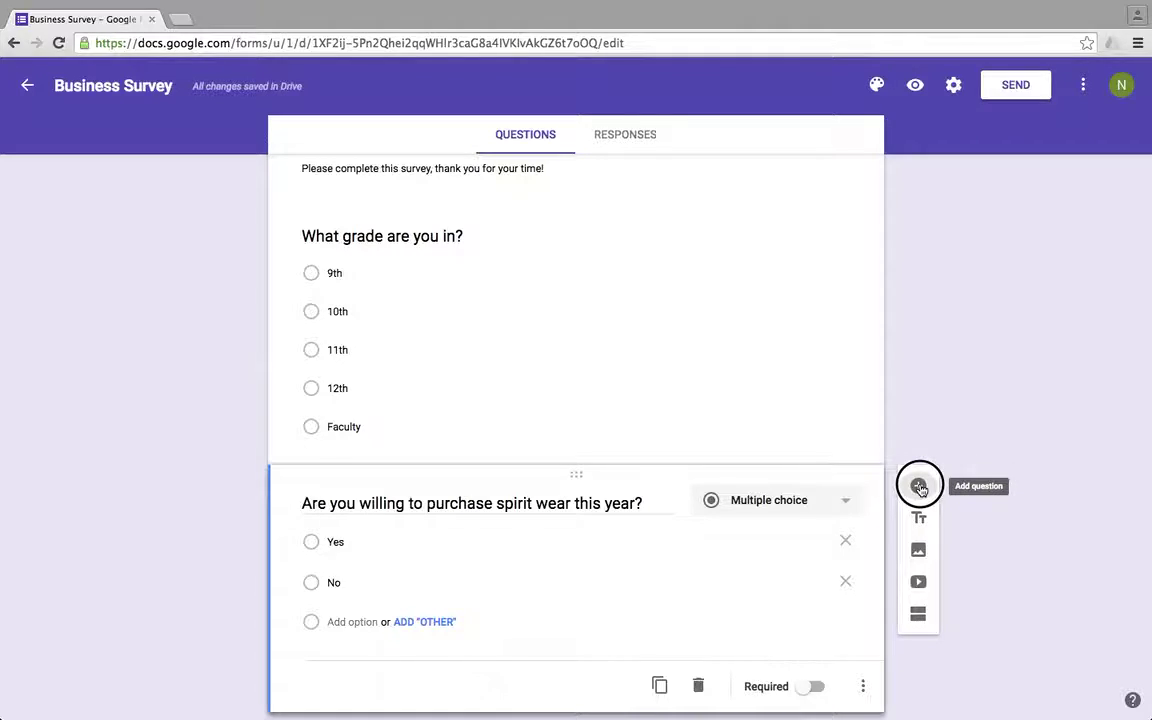
click(828, 497)
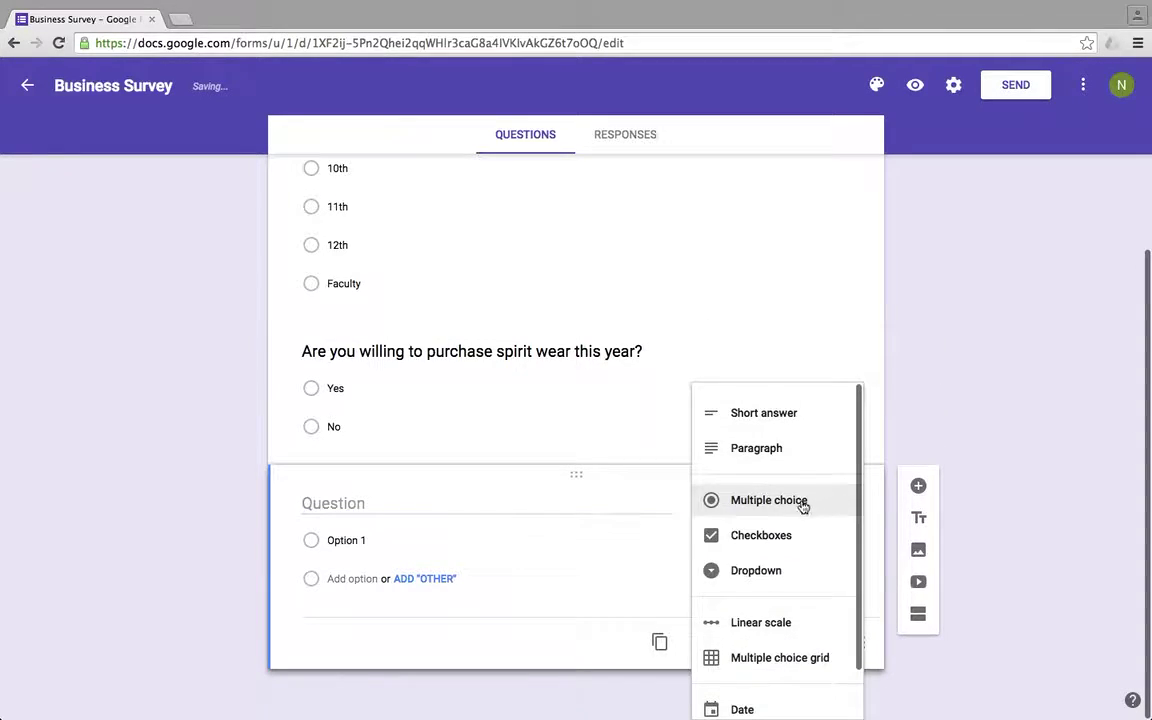
click(760, 545)
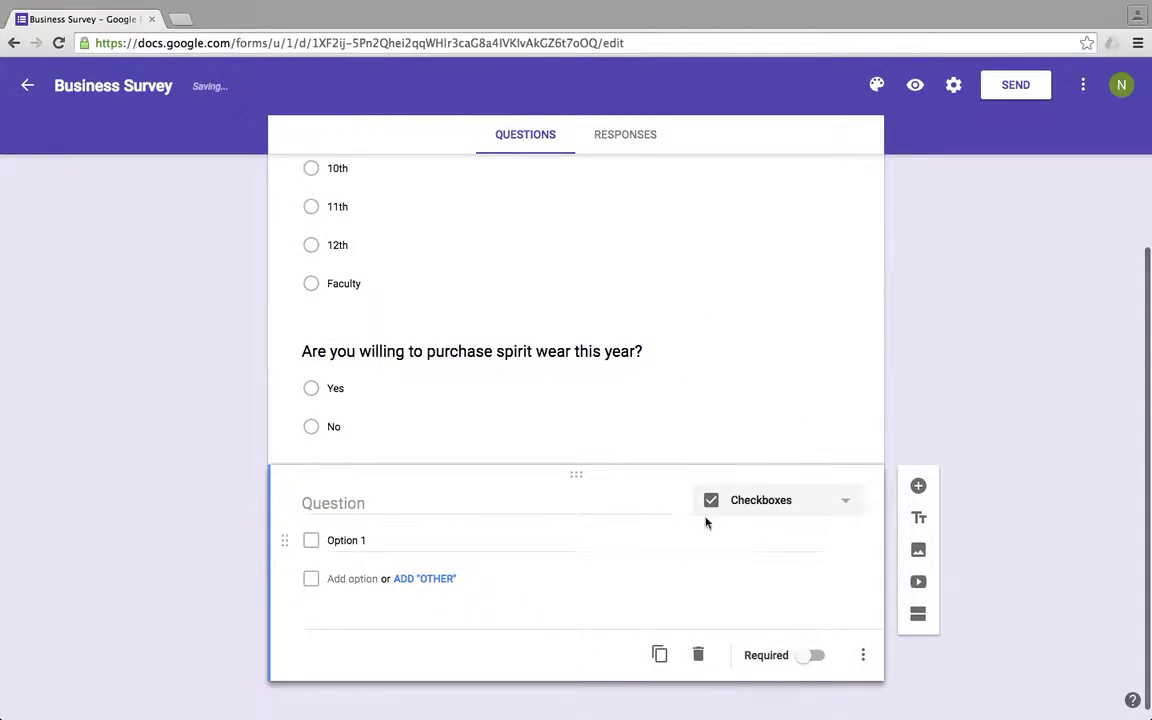
click(340, 497)
text(Wh)
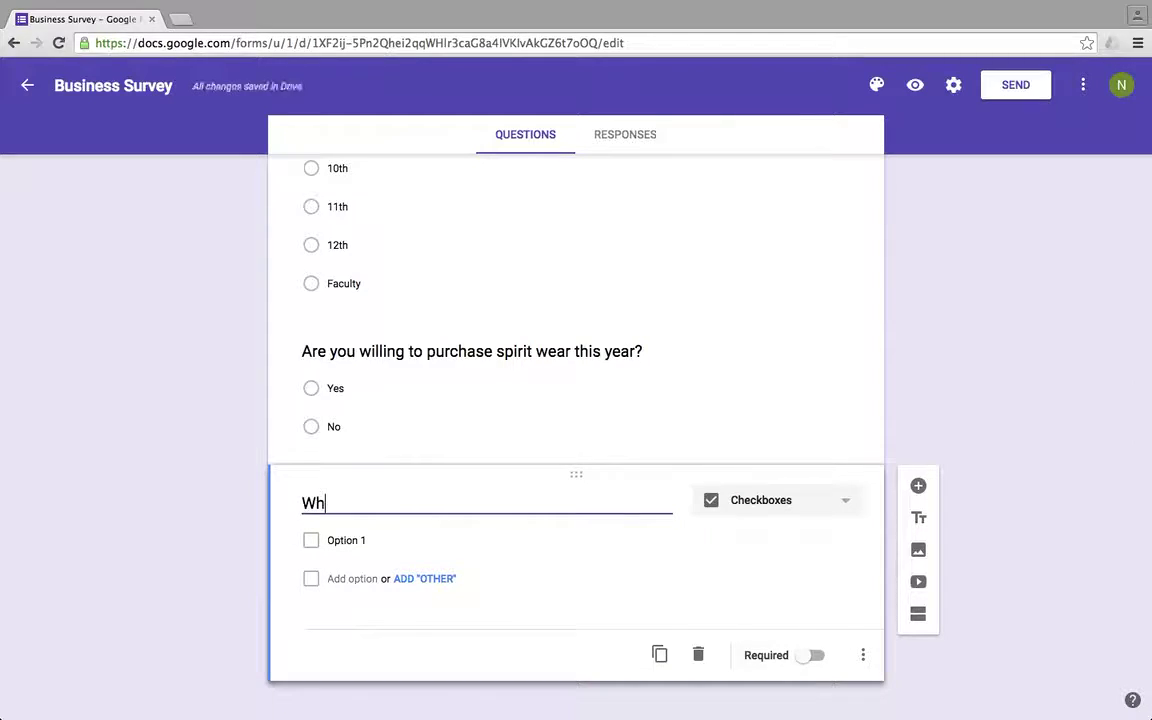
text(at spirit wear)
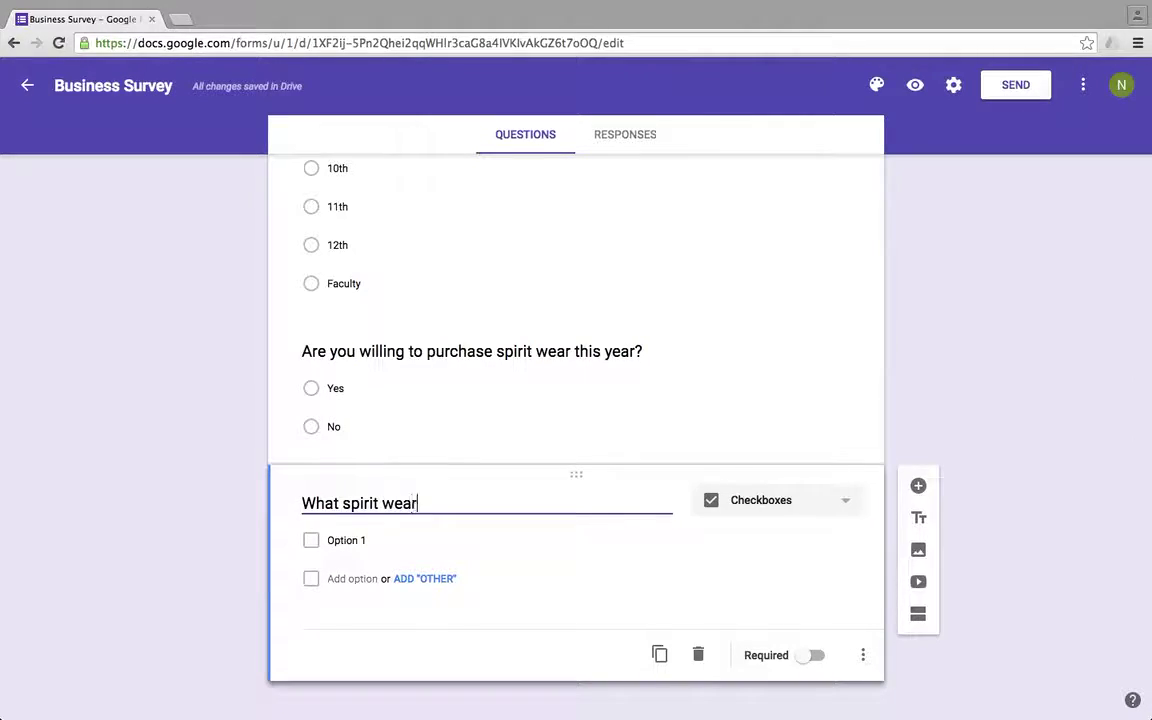
text( are you willing to purchase?)
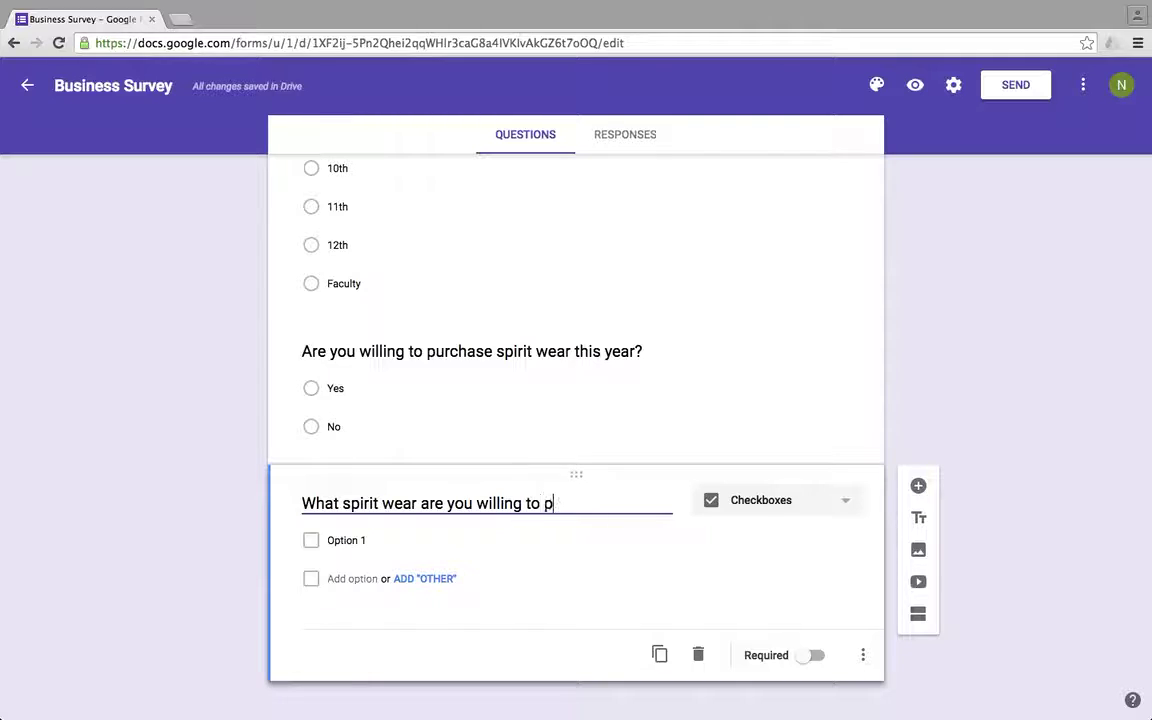
- Give the checkboxes question the options Hat, Short sleeved shirt, Long Sleeved Shirt and Hoody, plus a fifth option with its default text
click(339, 541)
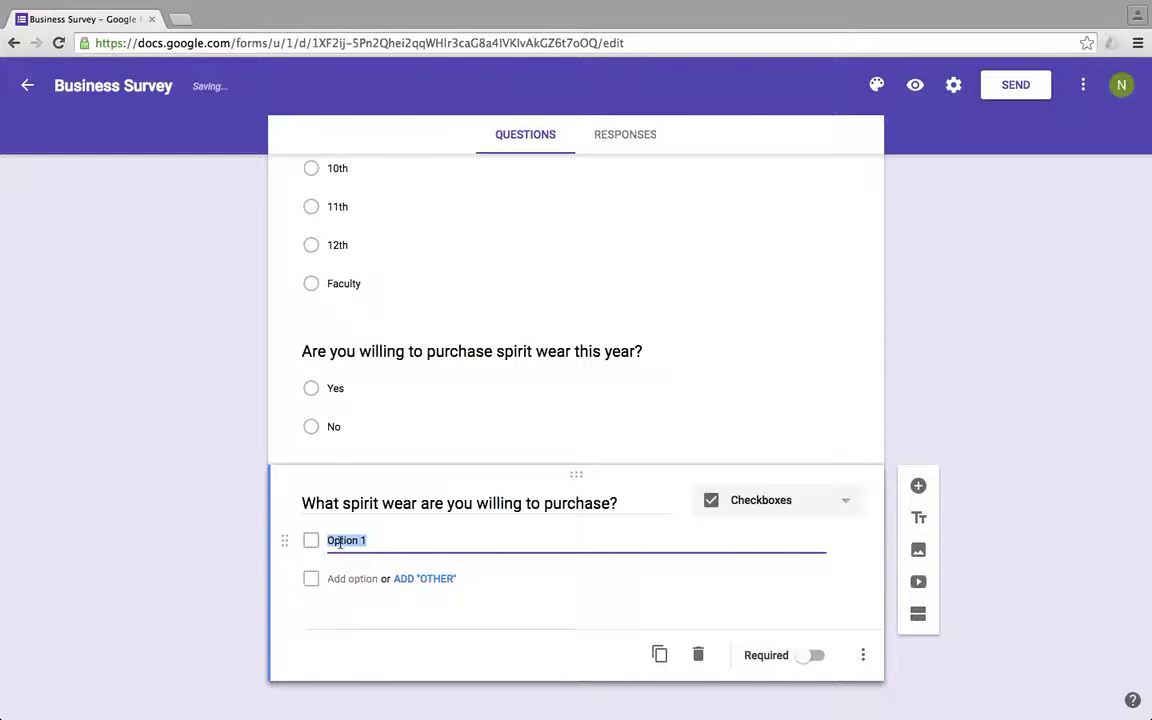
text(Hat)
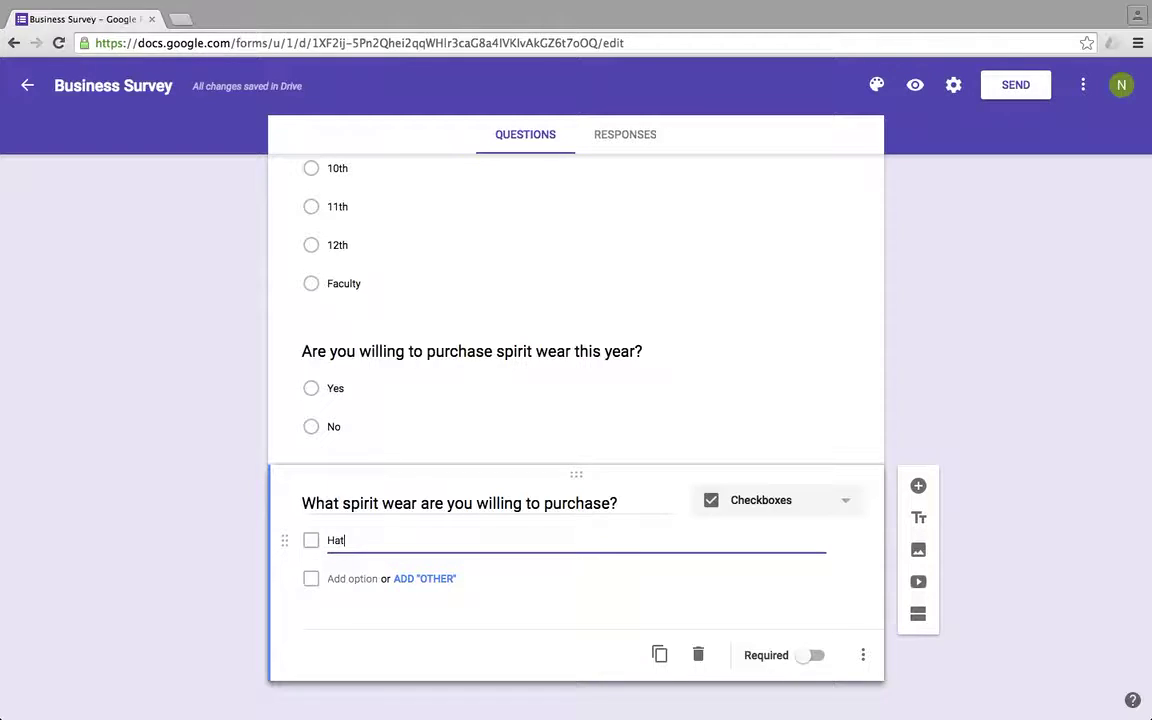
click(346, 580)
text(Sh)
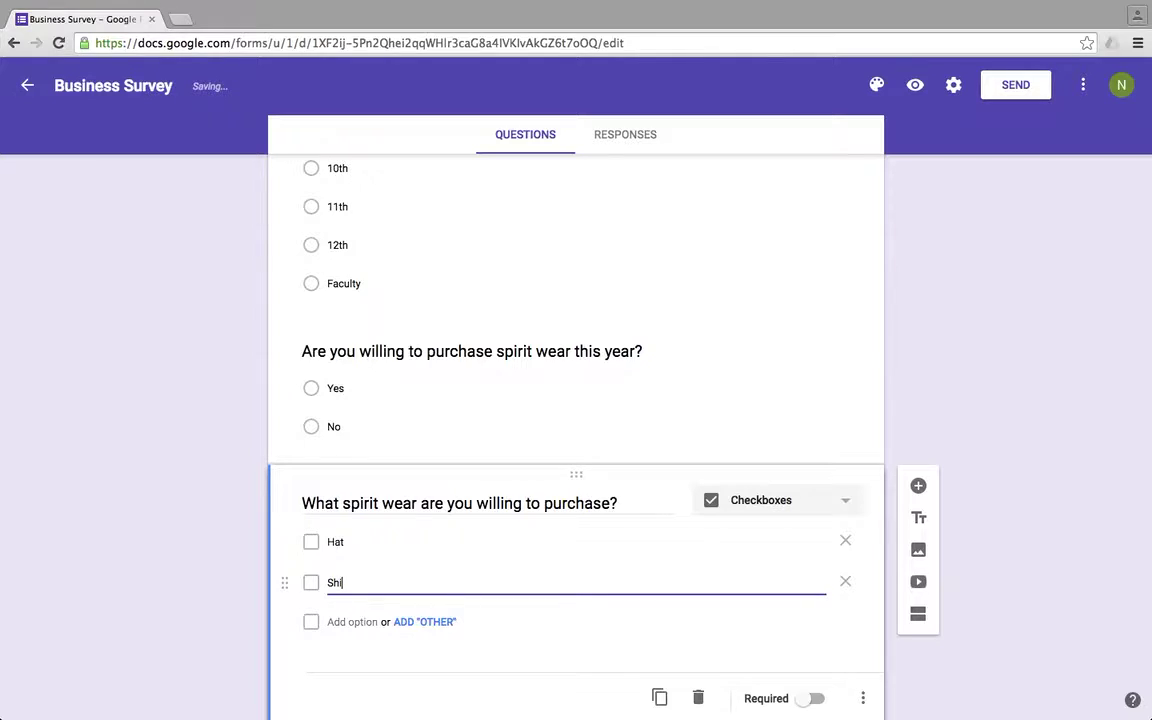
text(ort sleeved shirt)
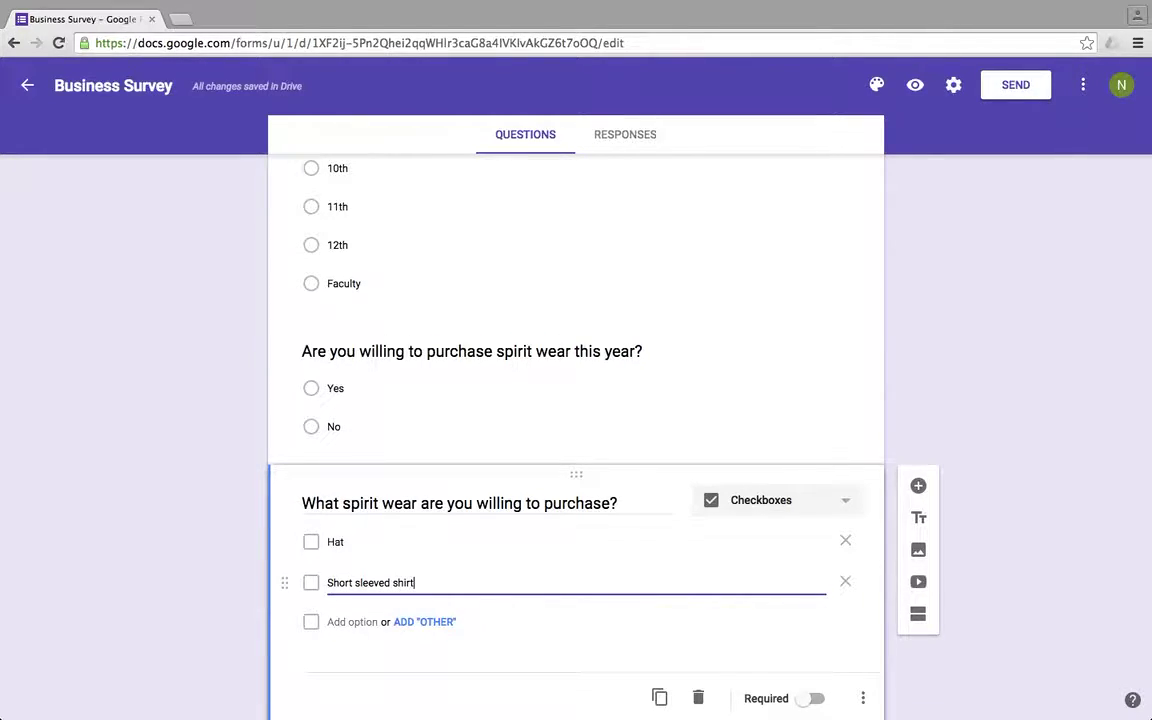
click(352, 622)
text(Long Sleeved Shirt)
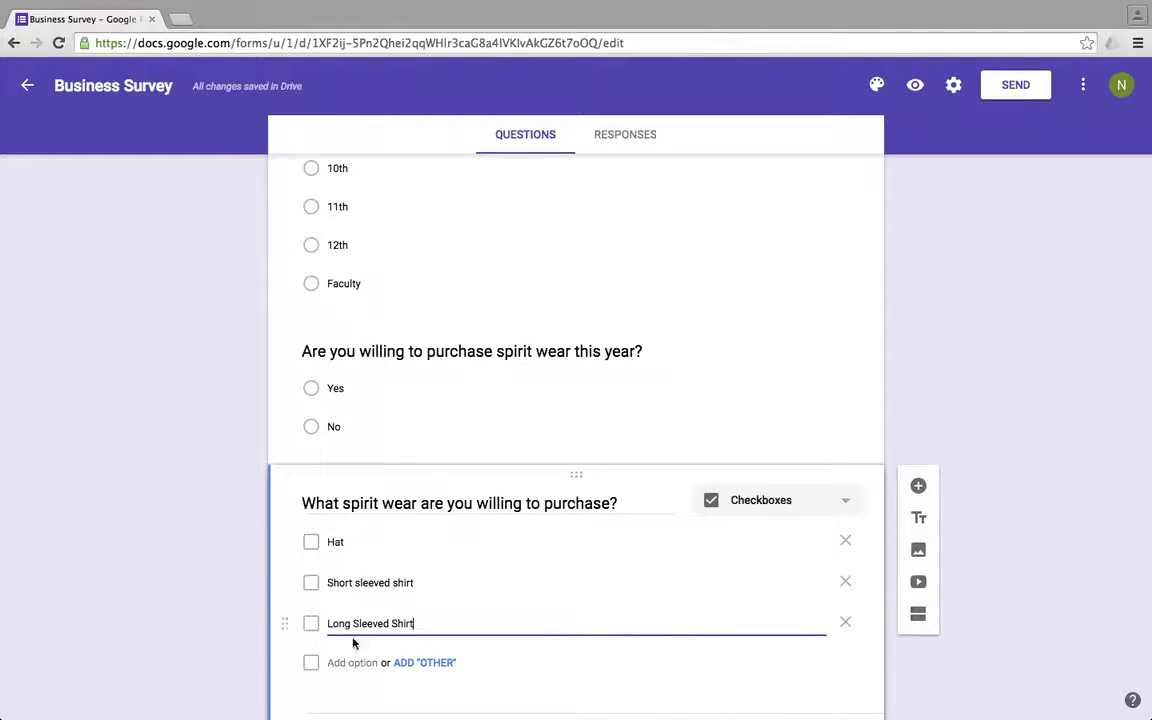
click(348, 662)
text(Hoody)
click(231, 609)
scroll(231, 609, down, 1)
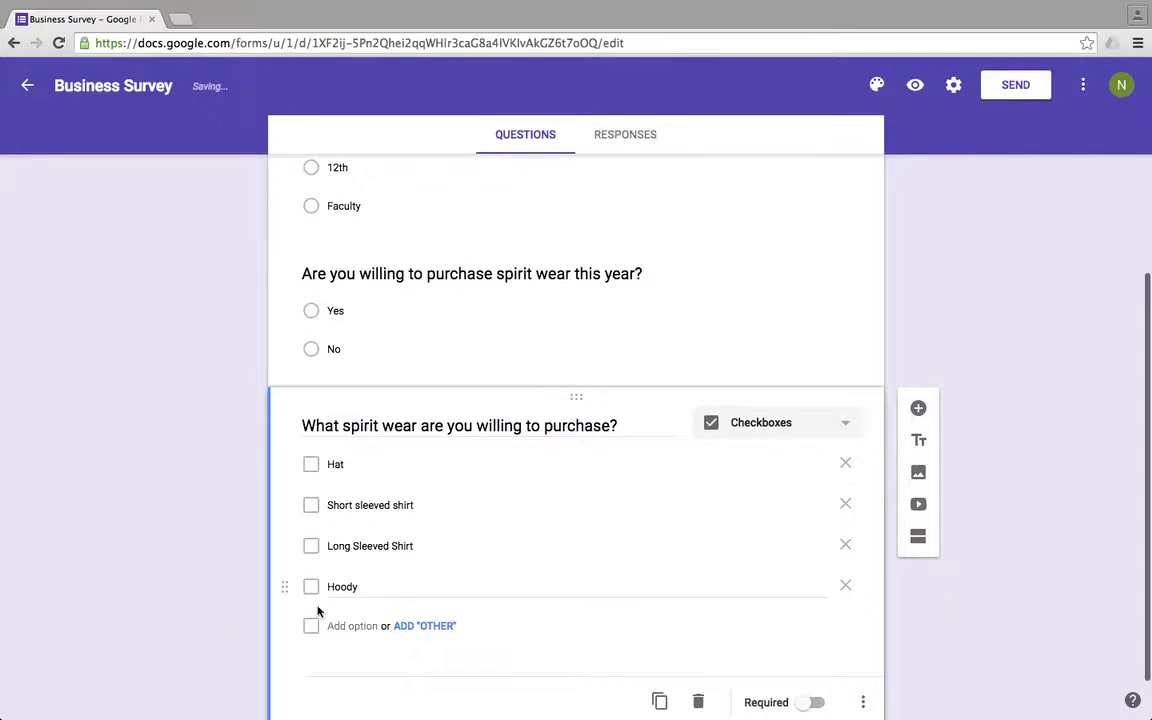
click(352, 626)
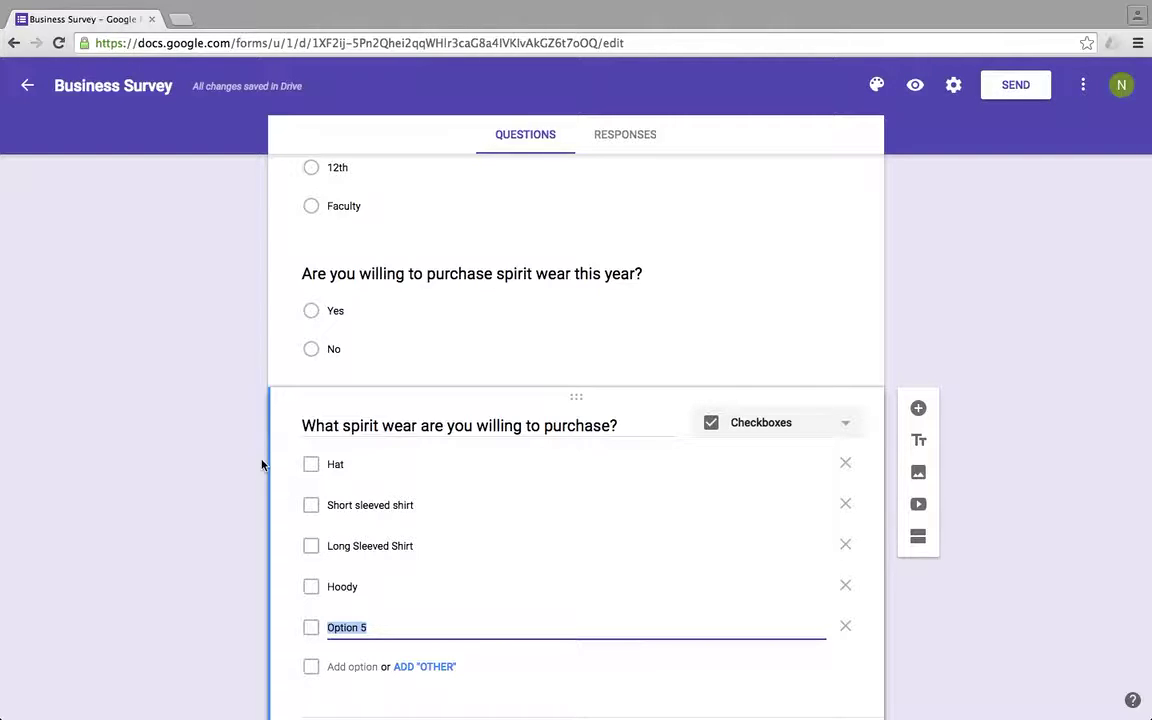
- Add a short answer question asking "What design would you like on the product?" at the end of the form
scroll(262, 465, down, 2)
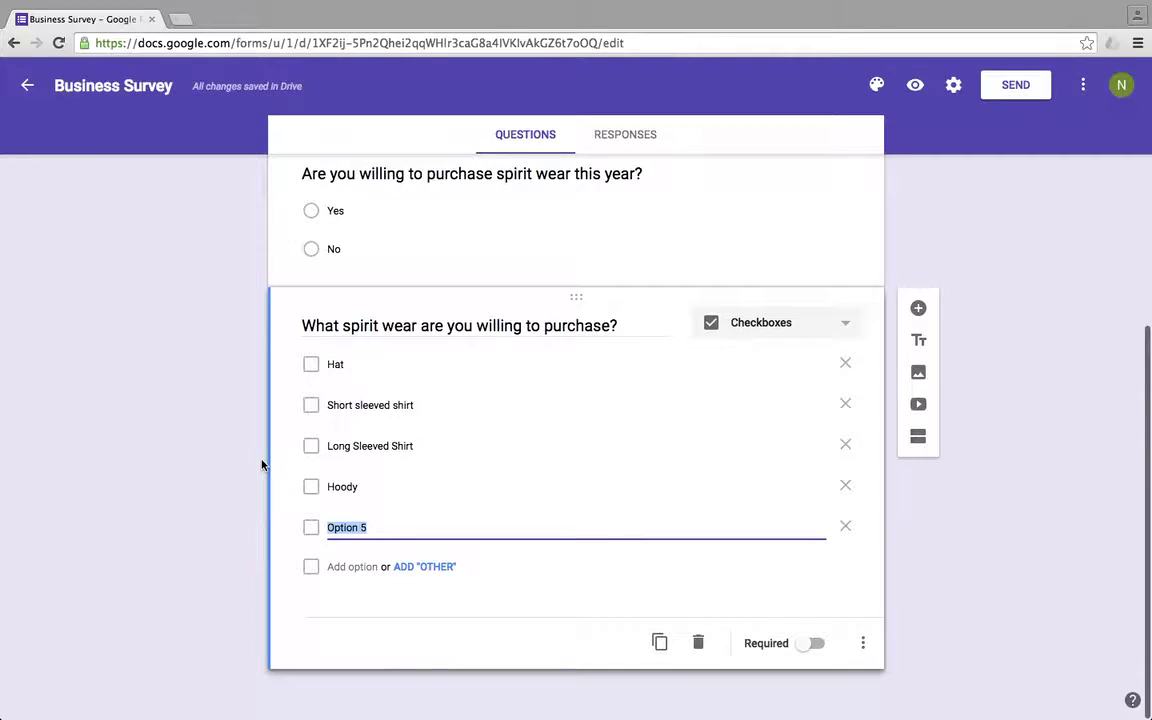
click(918, 310)
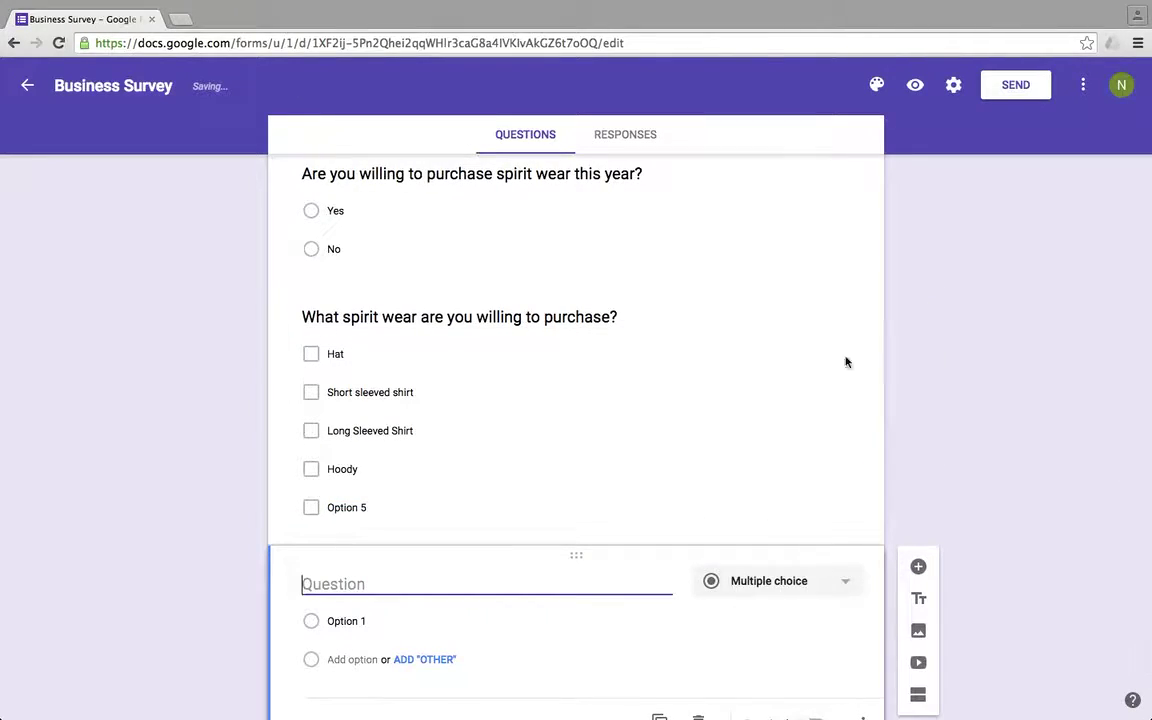
click(802, 586)
scroll(800, 586, down, 1)
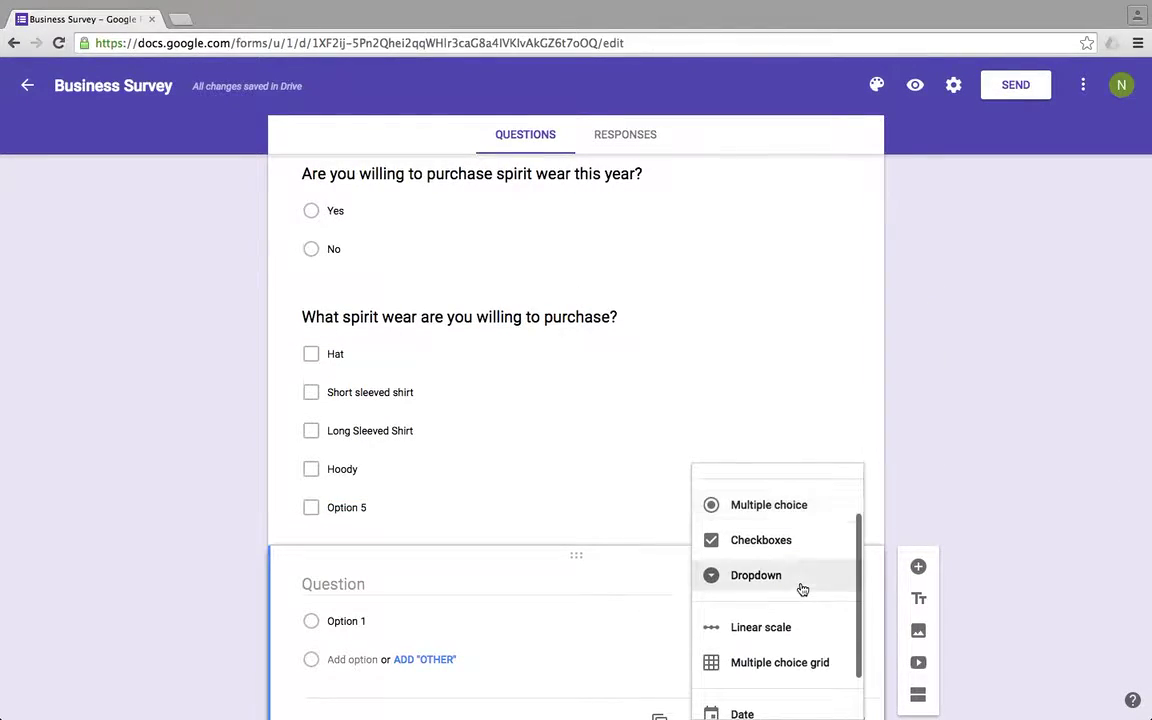
scroll(800, 590, up, 3)
click(791, 510)
click(417, 593)
text(What d)
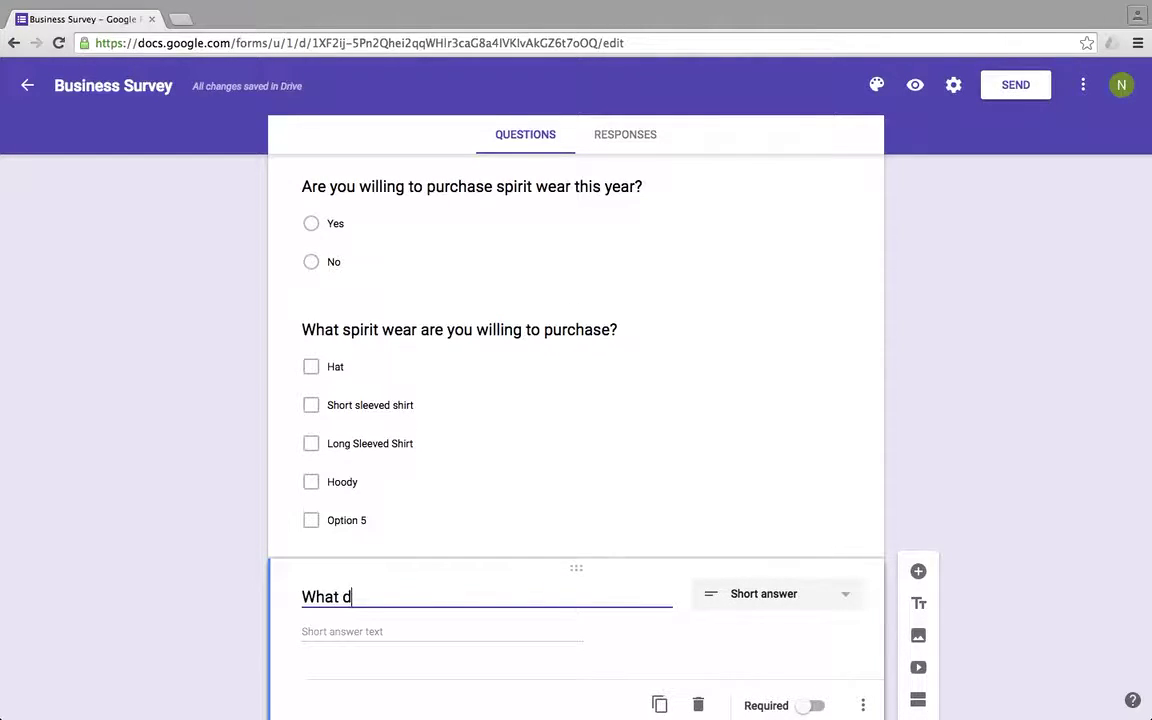
text(esign woul)
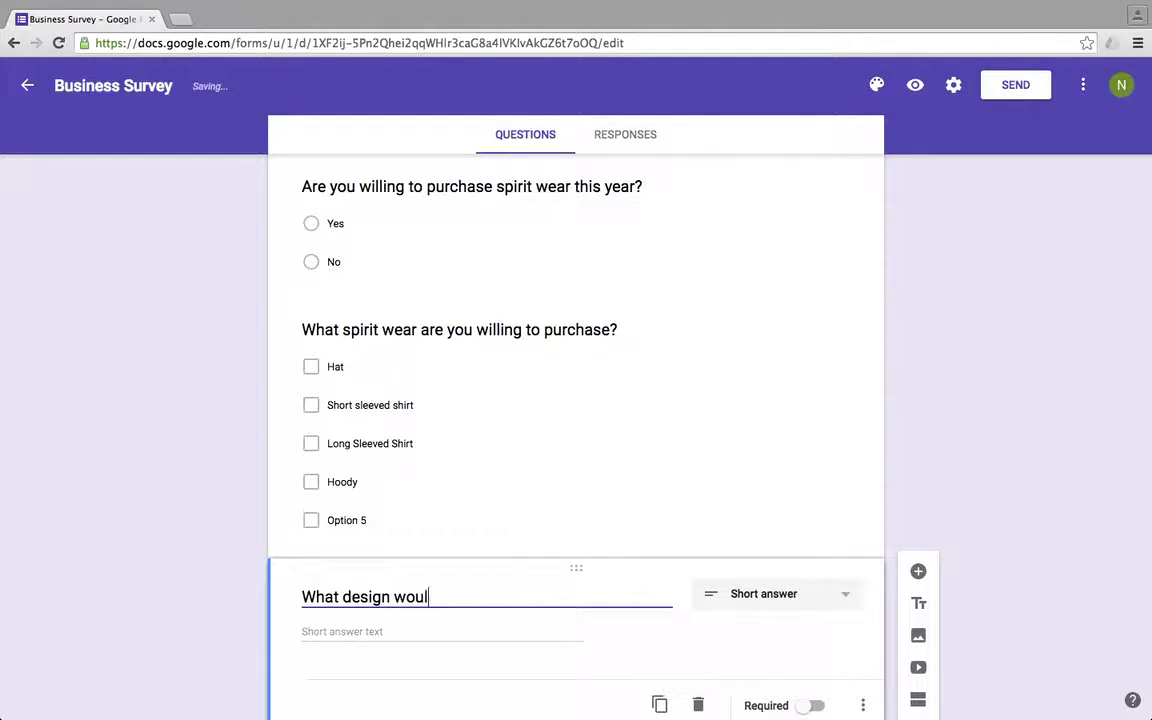
text(d you like on the)
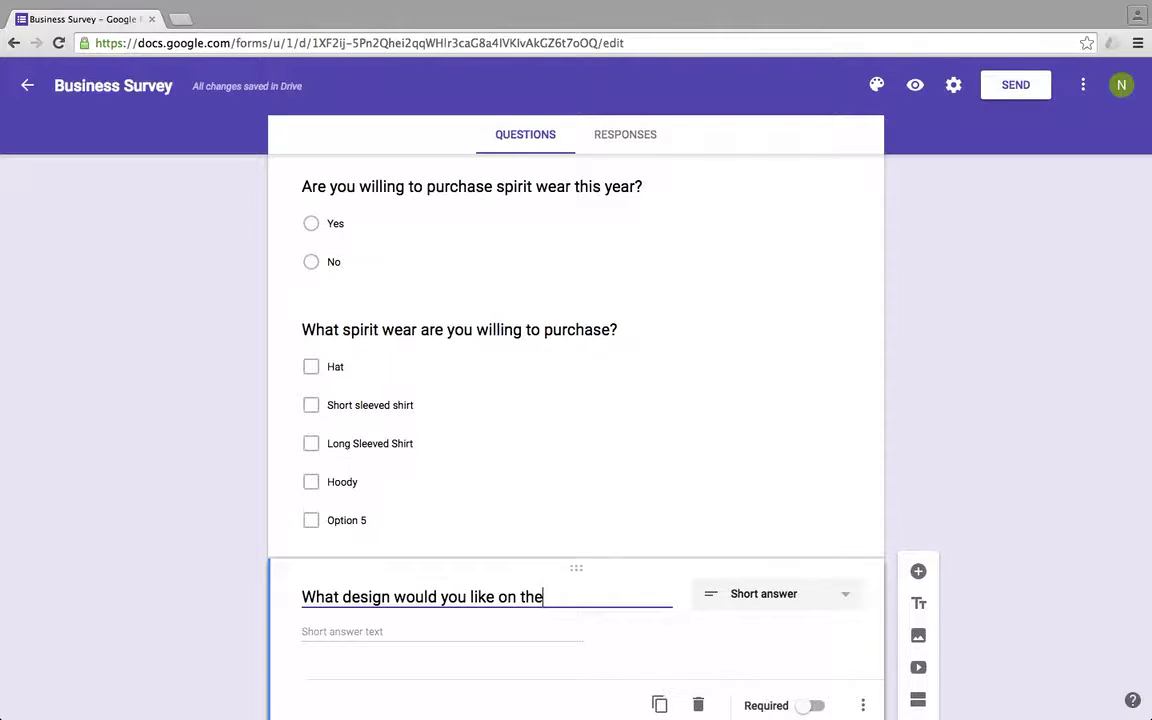
text( product?)
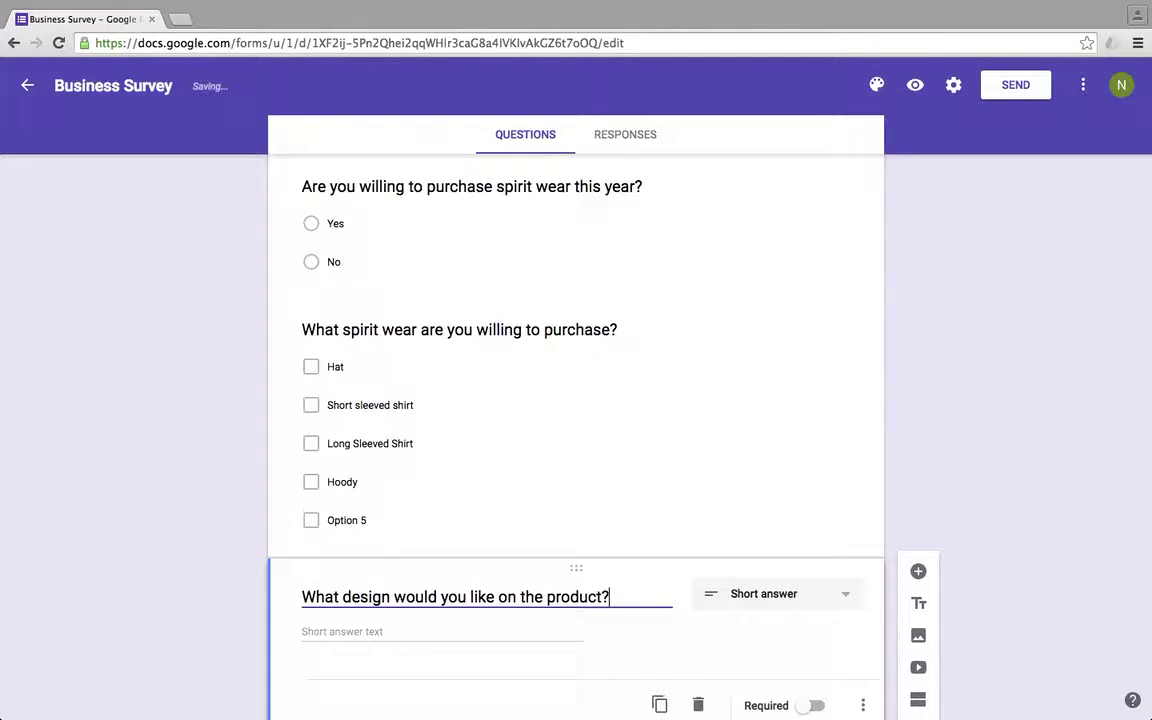
click(177, 545)
scroll(177, 545, down, 1)
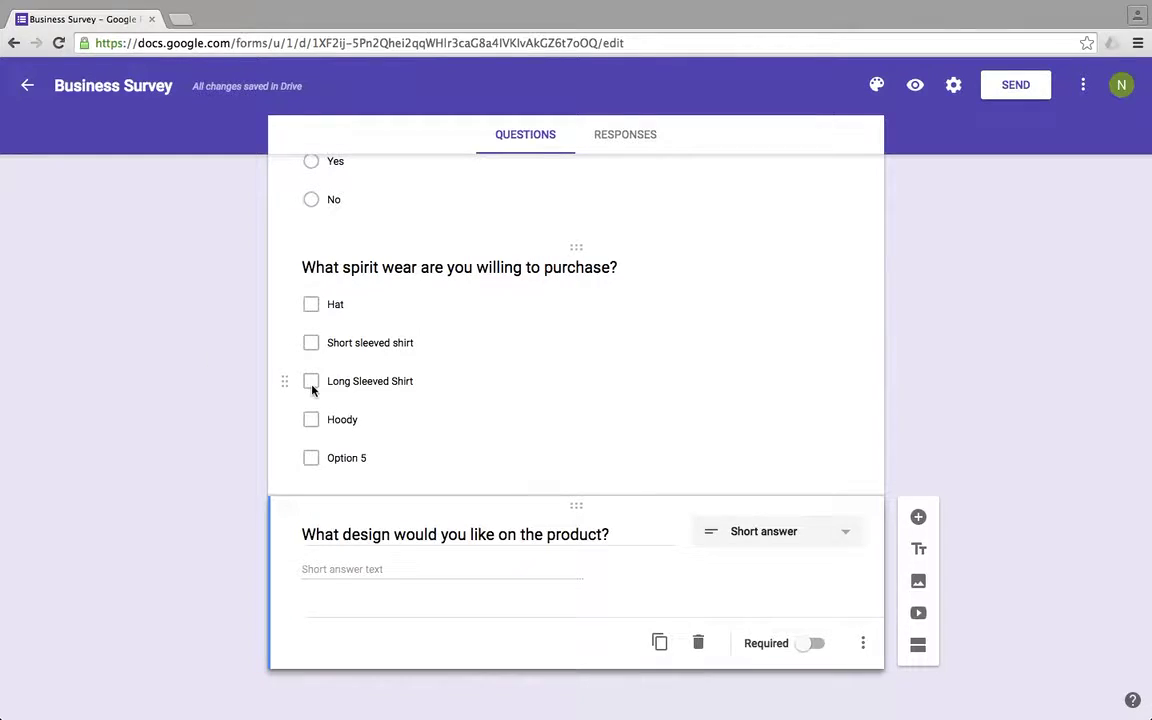
- Make the question "What grade are you in?" required
scroll(312, 390, up, 3)
scroll(624, 379, up, 2)
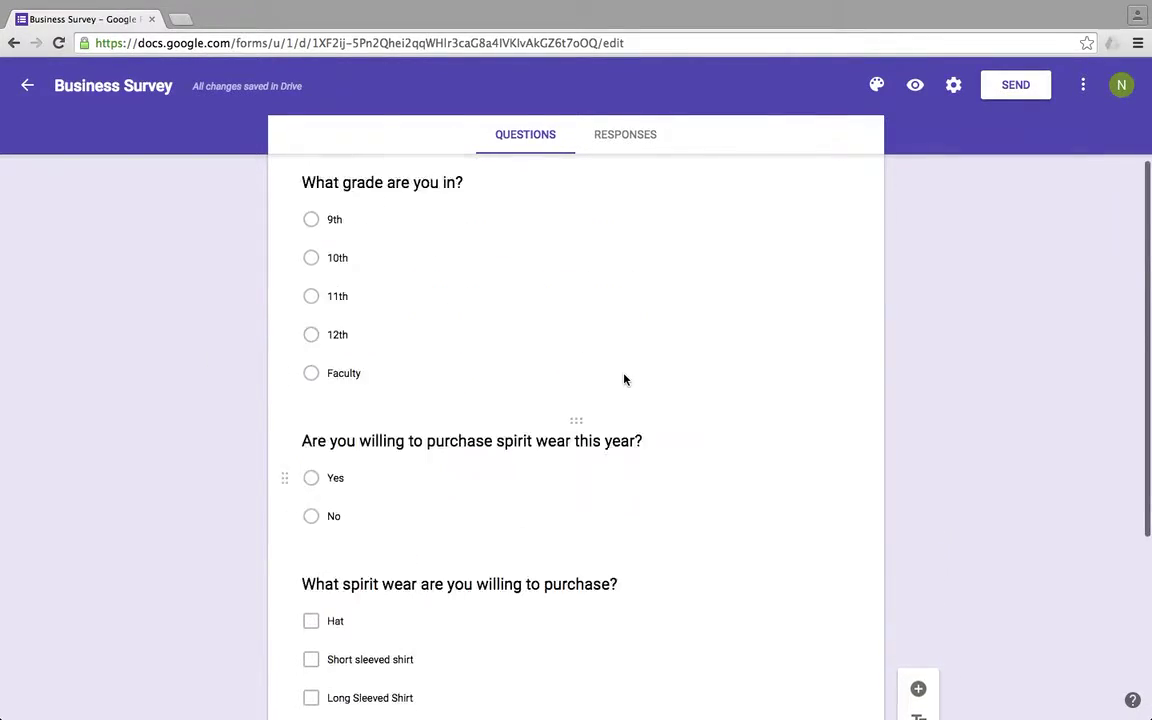
scroll(624, 379, up, 1)
click(496, 266)
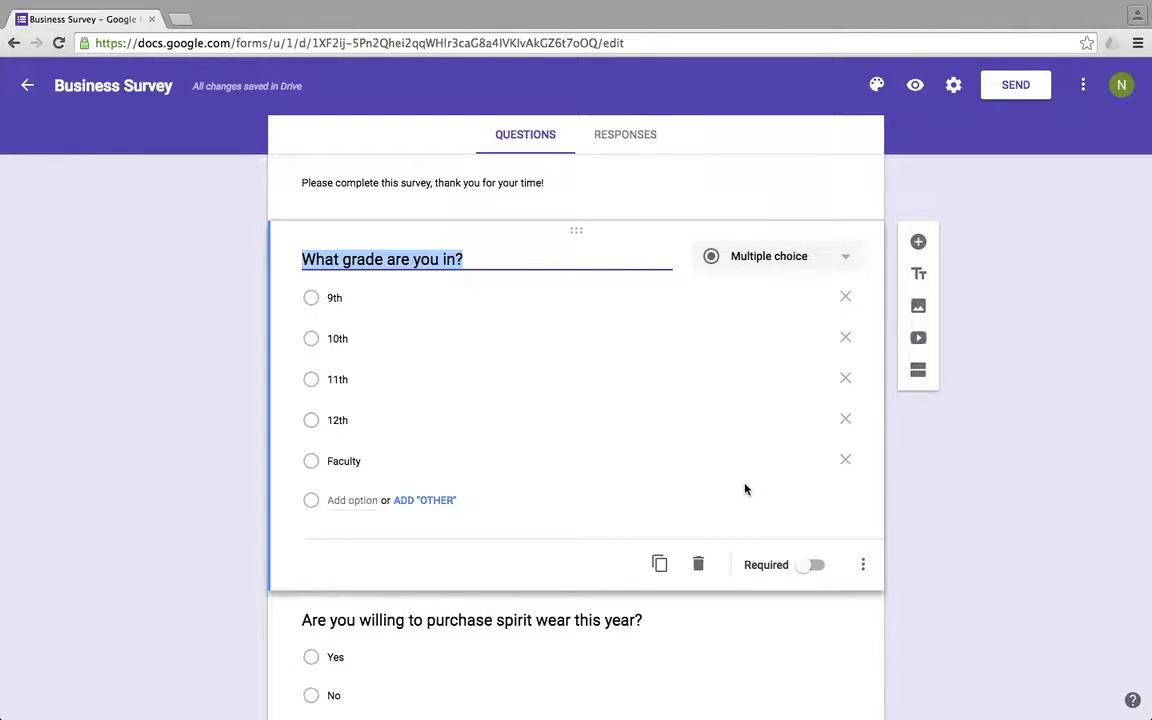
click(808, 567)
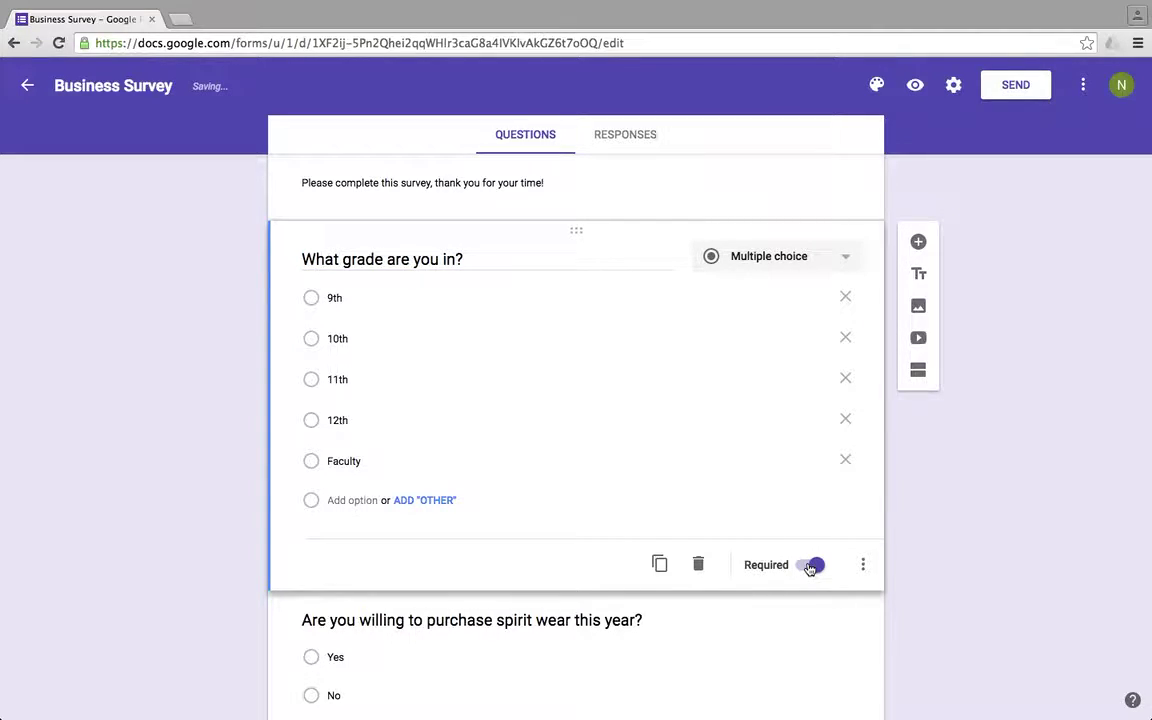
- Make the question "Are you willing to purchase spirit wear this year?" required
scroll(296, 517, down, 2)
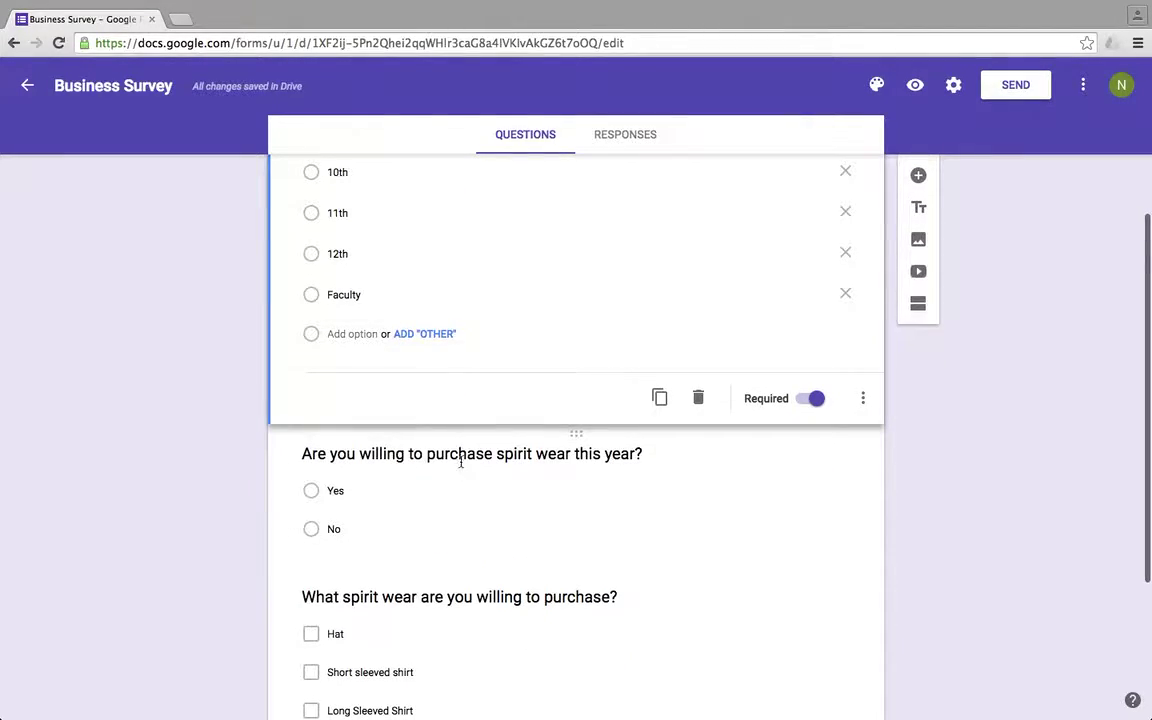
scroll(450, 430, up, 1)
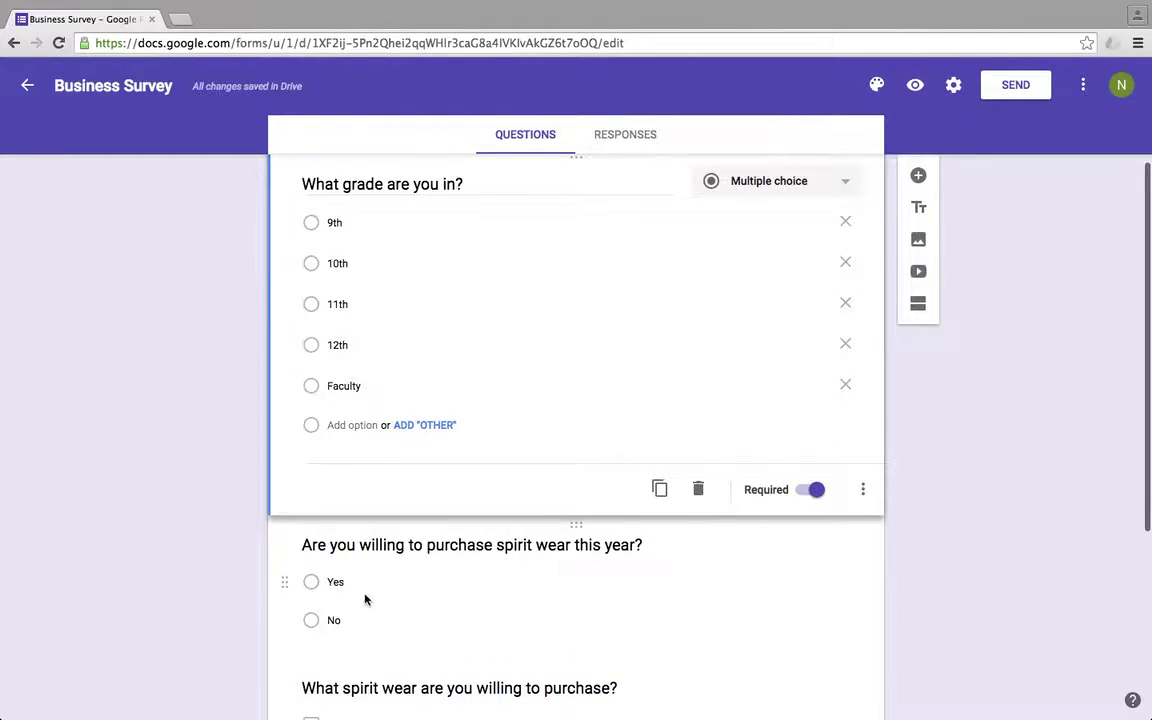
scroll(373, 593, down, 1)
scroll(373, 593, down, 1)
click(514, 427)
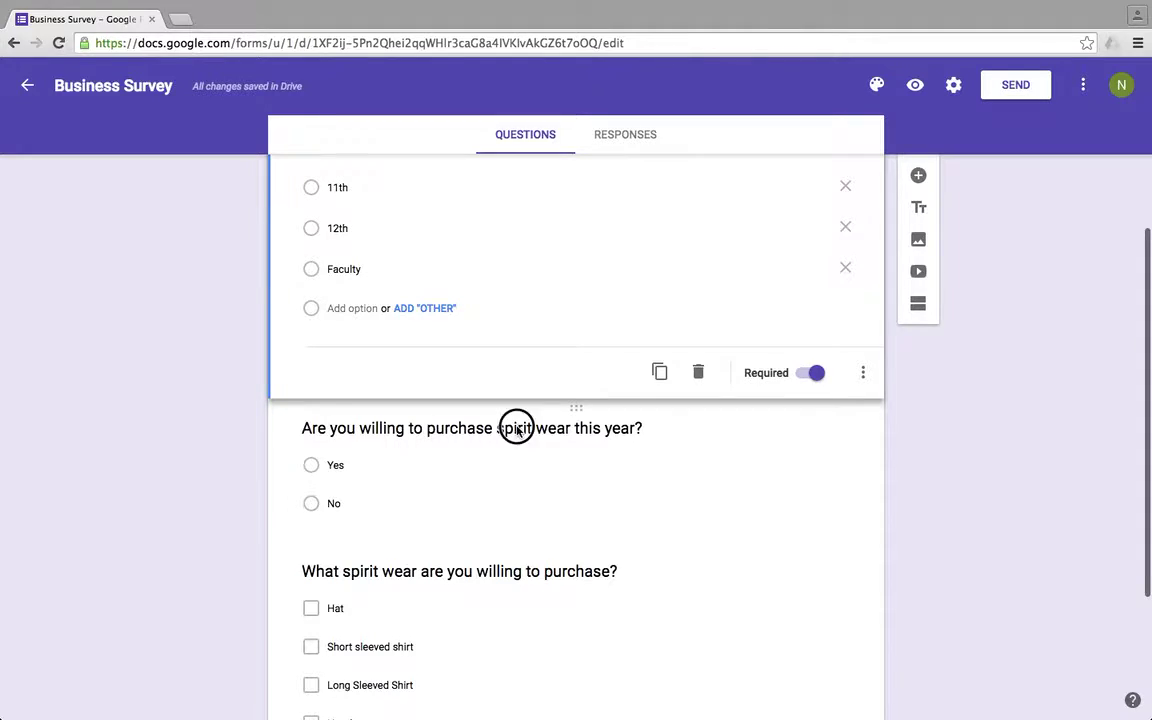
click(806, 512)
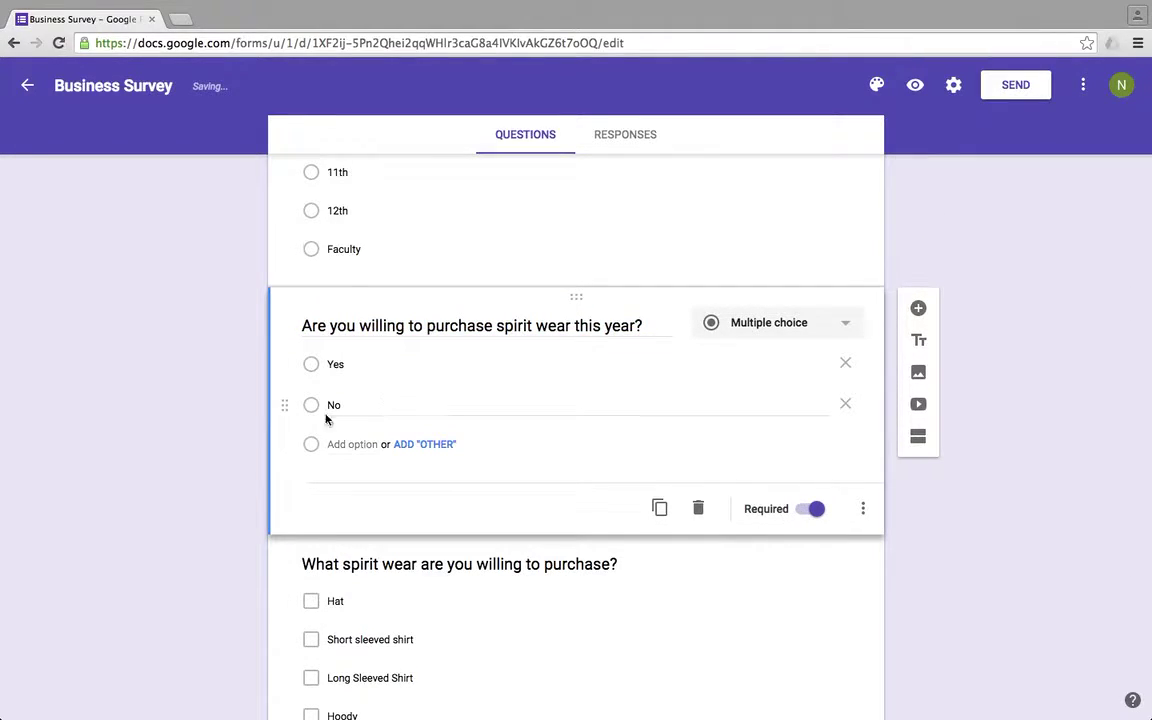
- Start sending the form, enable automatic collection of respondents' Mentor Public Schools usernames and choose sharing via link
scroll(204, 441, up, 2)
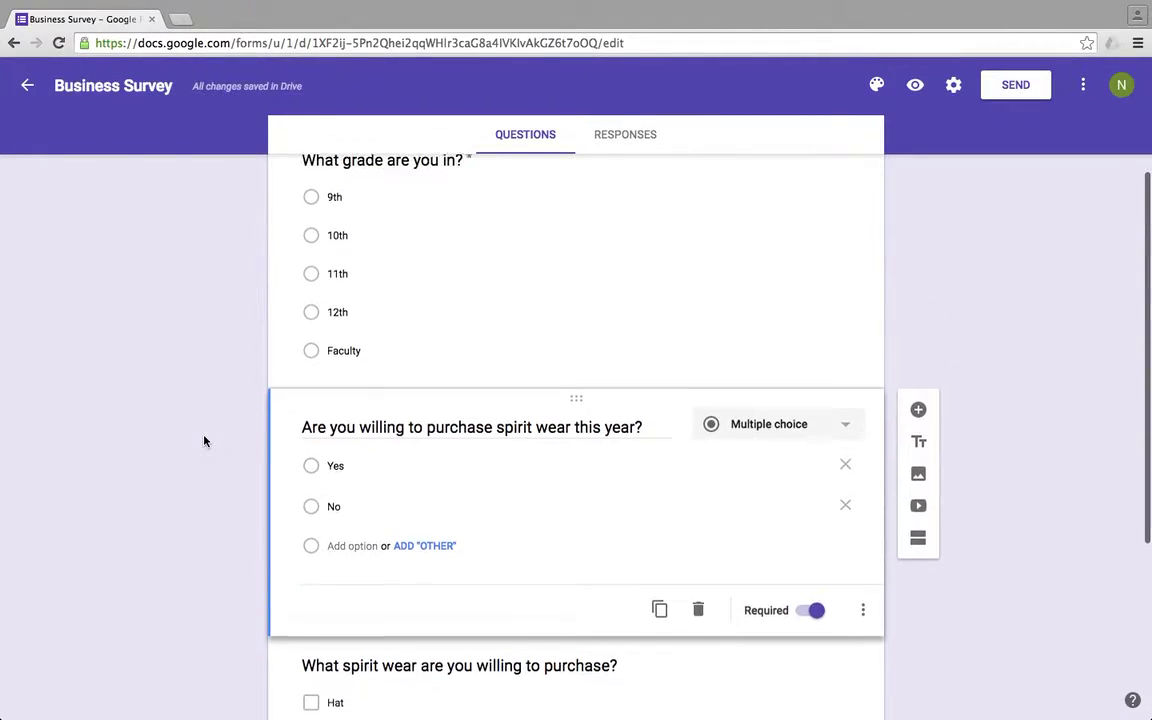
scroll(204, 441, down, 4)
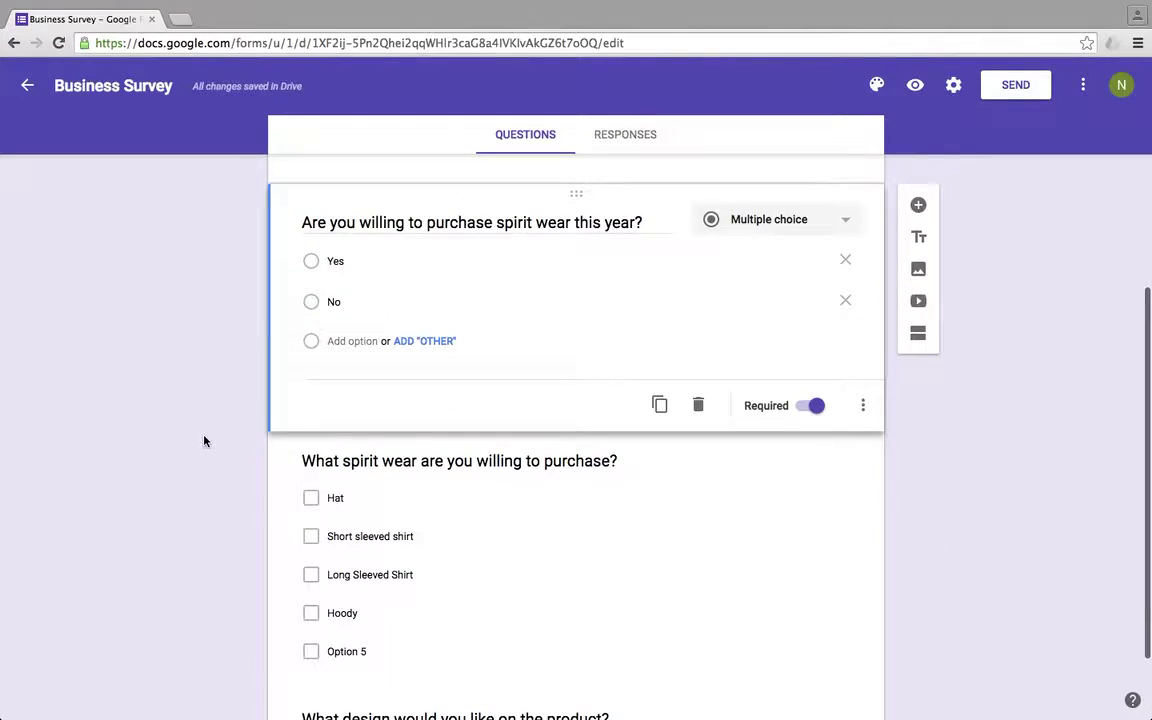
scroll(204, 441, down, 2)
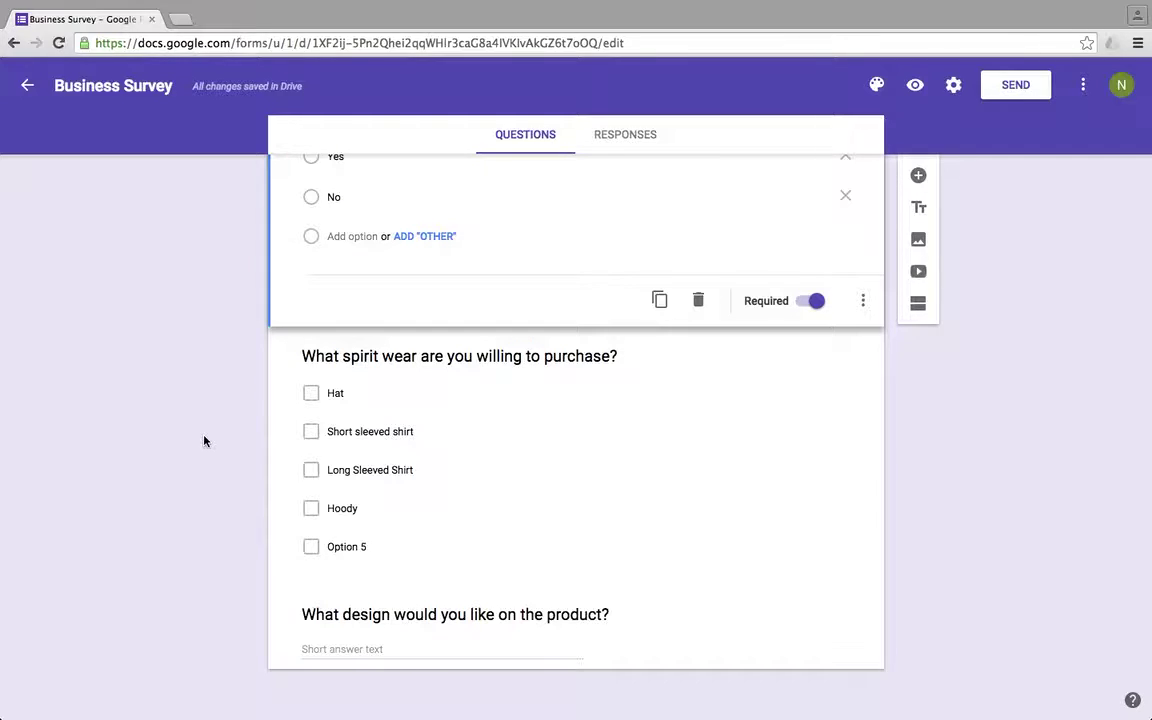
scroll(204, 441, up, 10)
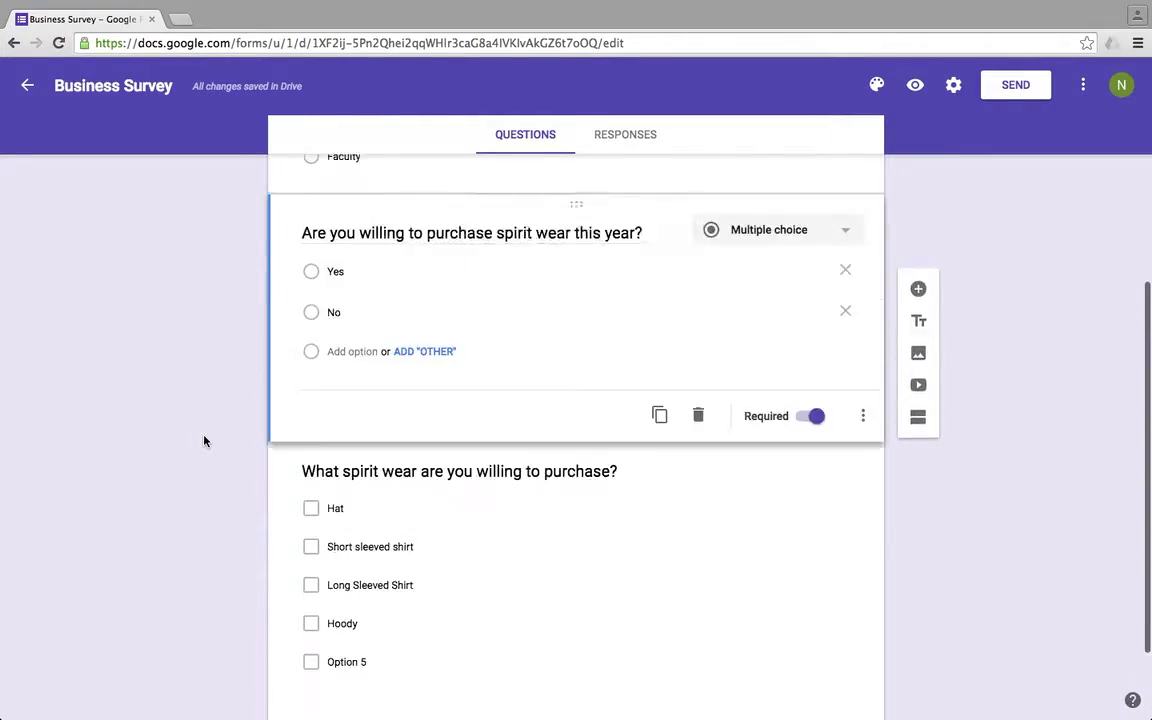
scroll(204, 441, down, 4)
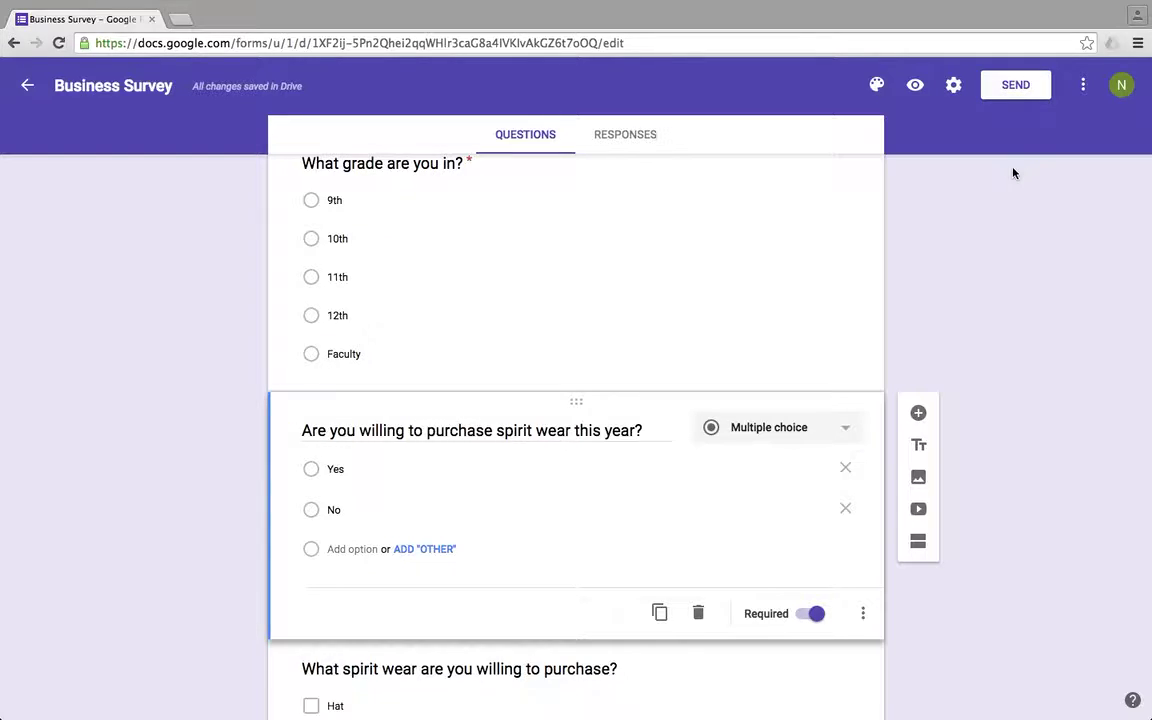
click(1025, 87)
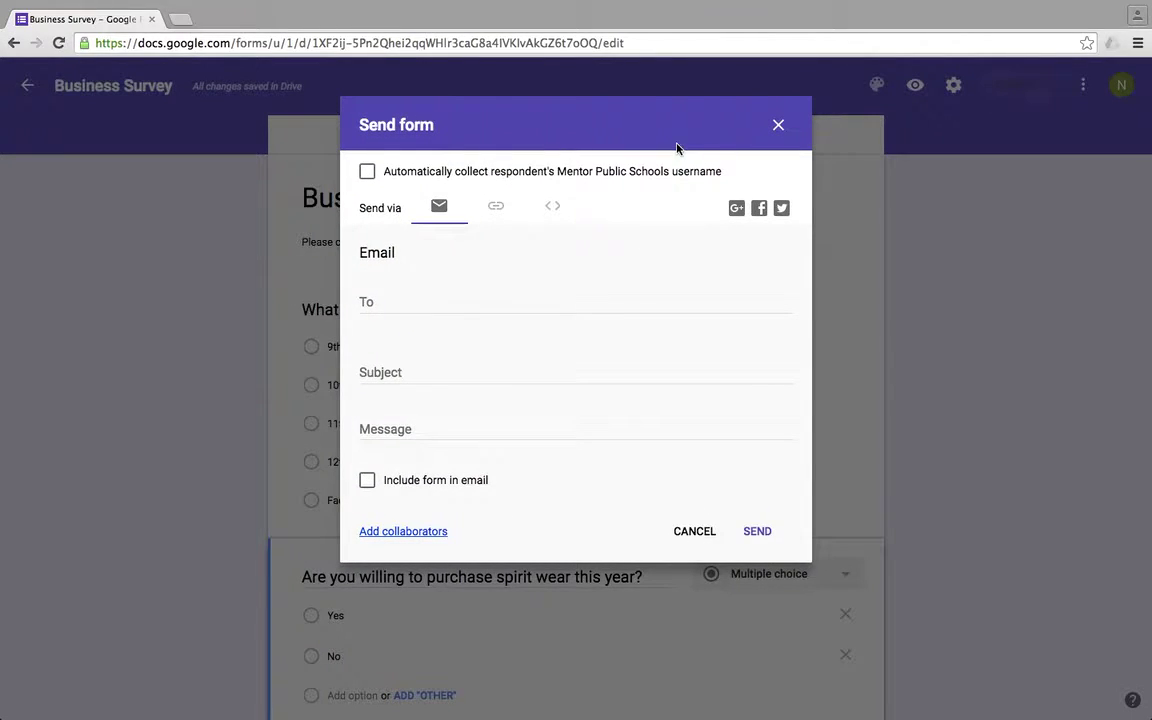
click(367, 173)
click(493, 207)
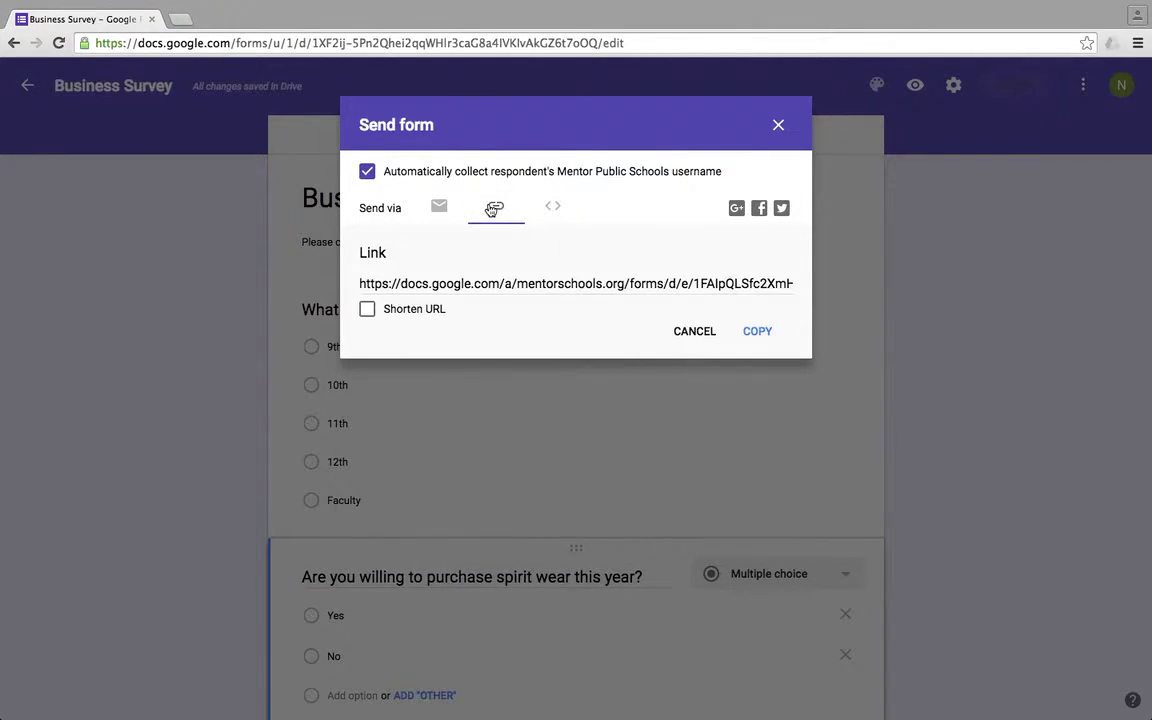
- Select the form's sharing link, shorten its URL, and close the send dialog
click(492, 283)
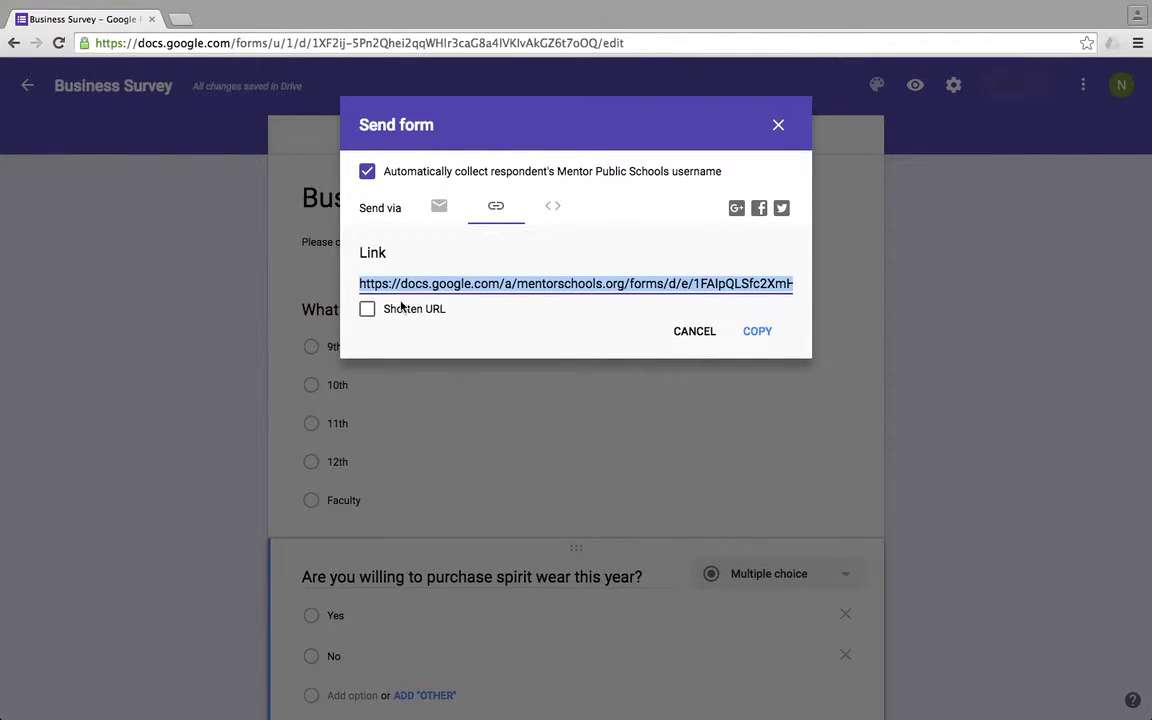
click(367, 310)
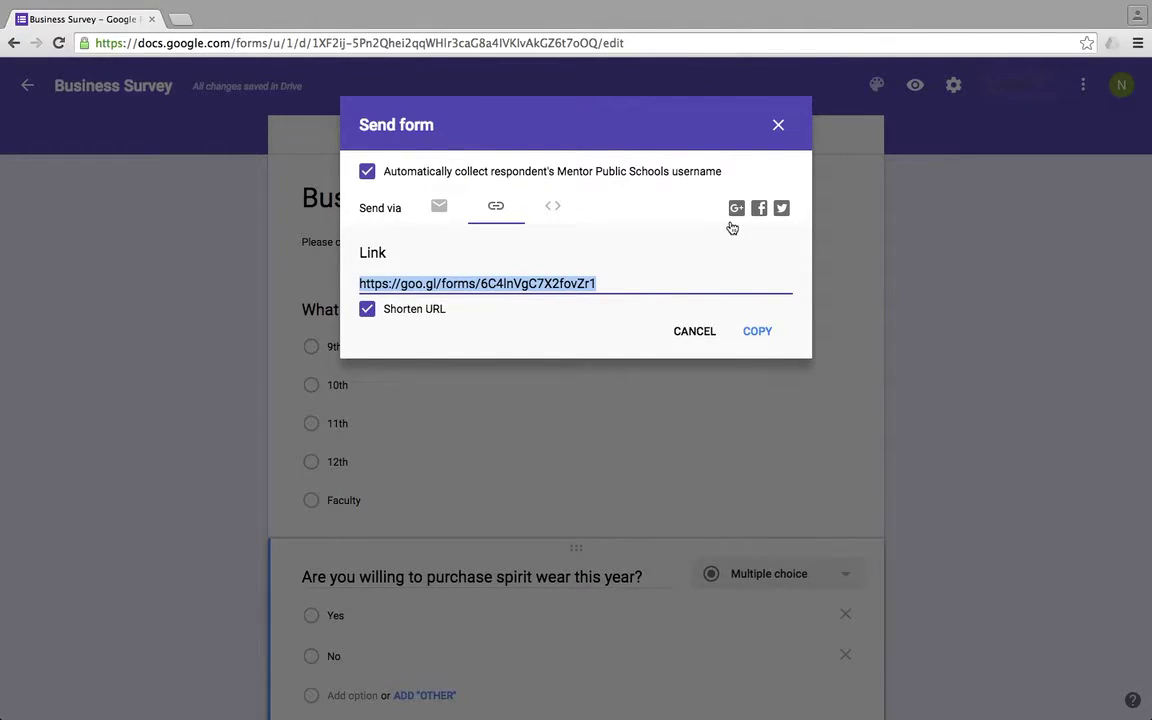
click(778, 124)
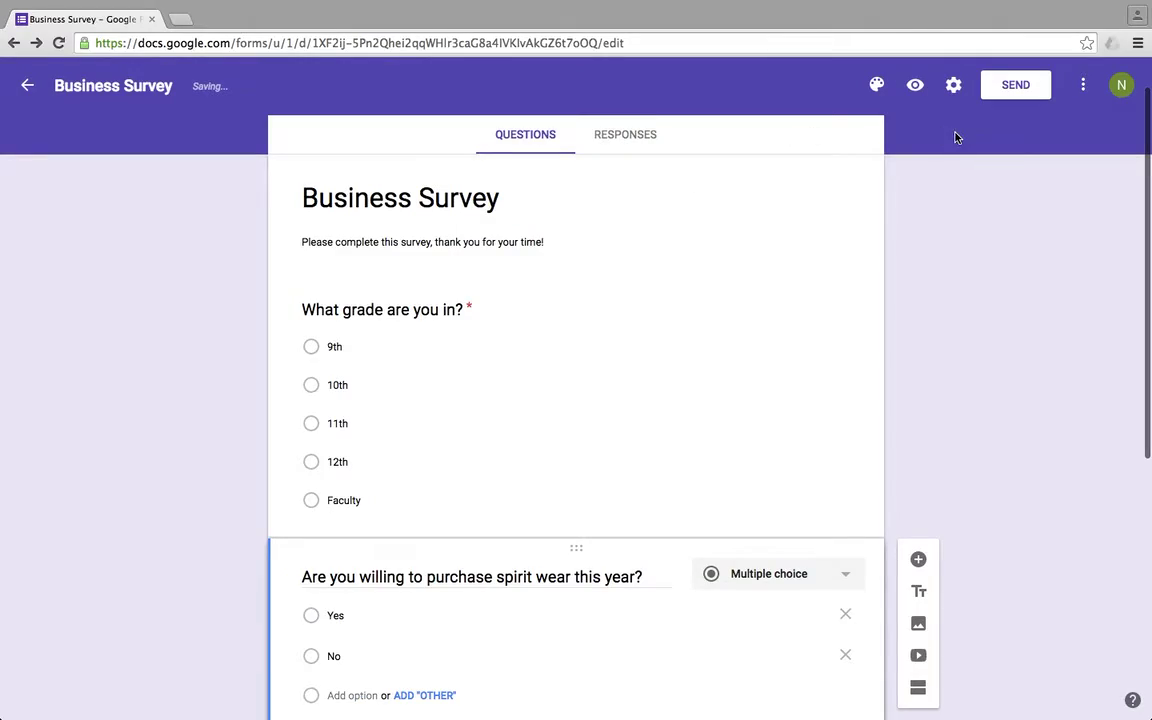
- Limit the form to 1 response per respondent and save the settings
click(953, 85)
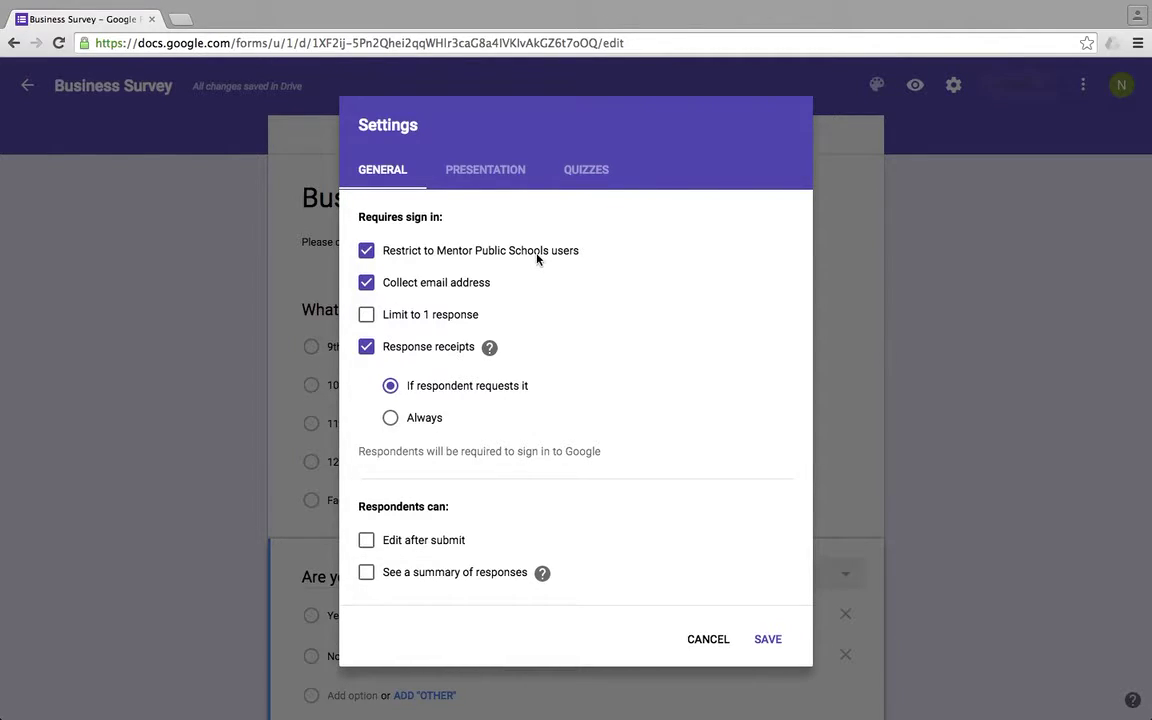
click(367, 316)
click(769, 641)
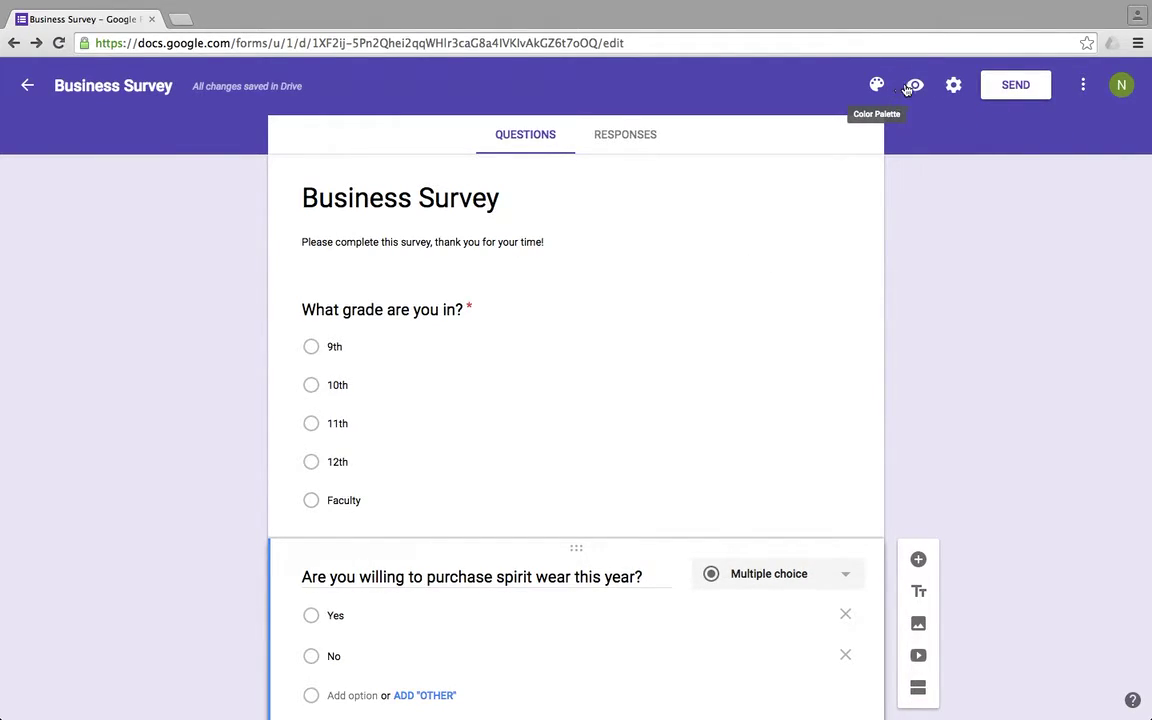
- Change the form's theme color to red, and check the collected responses before returning to the questions
click(876, 86)
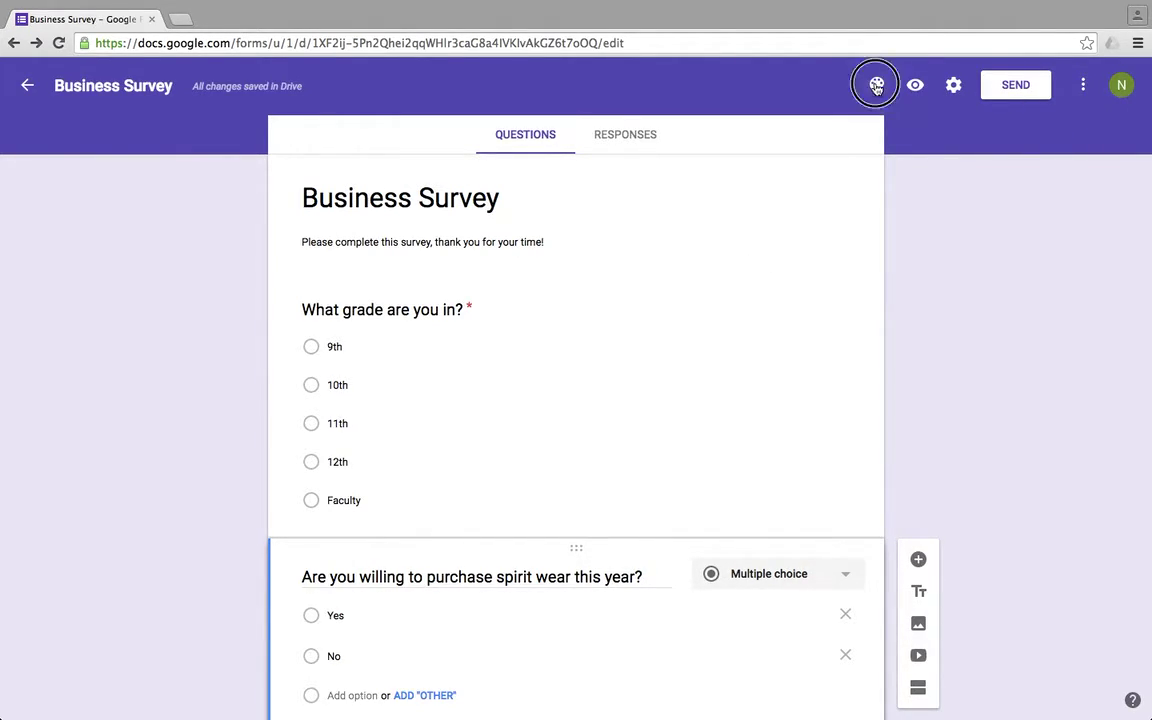
click(889, 147)
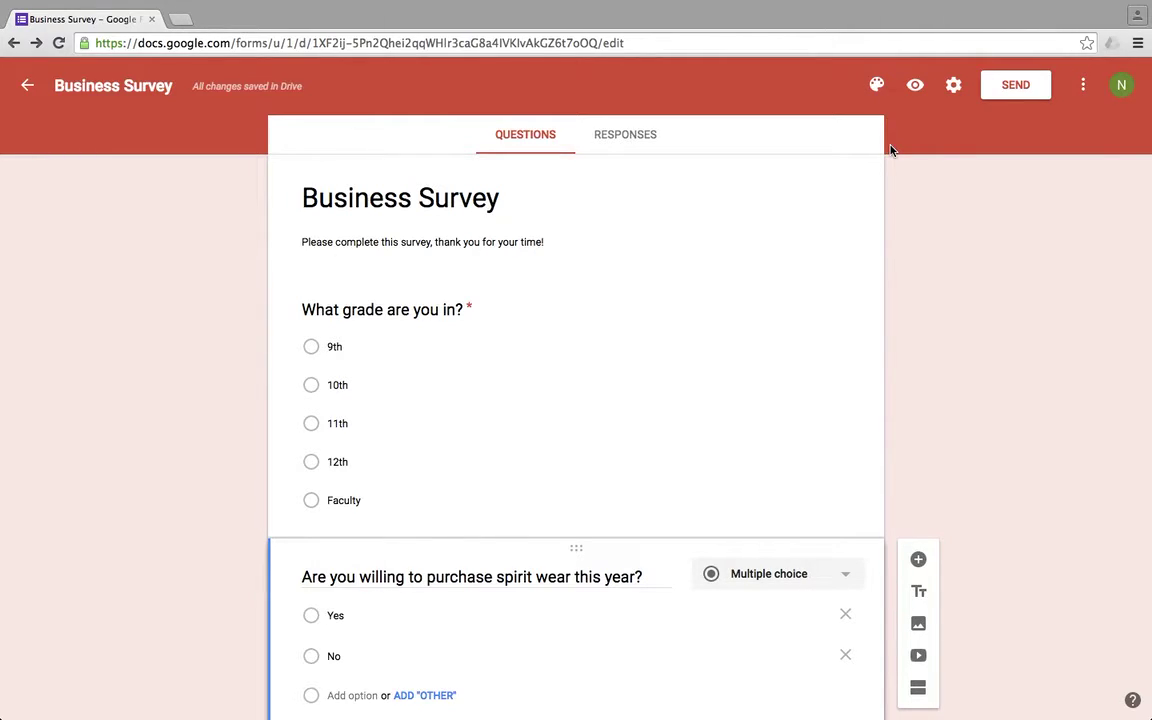
click(630, 143)
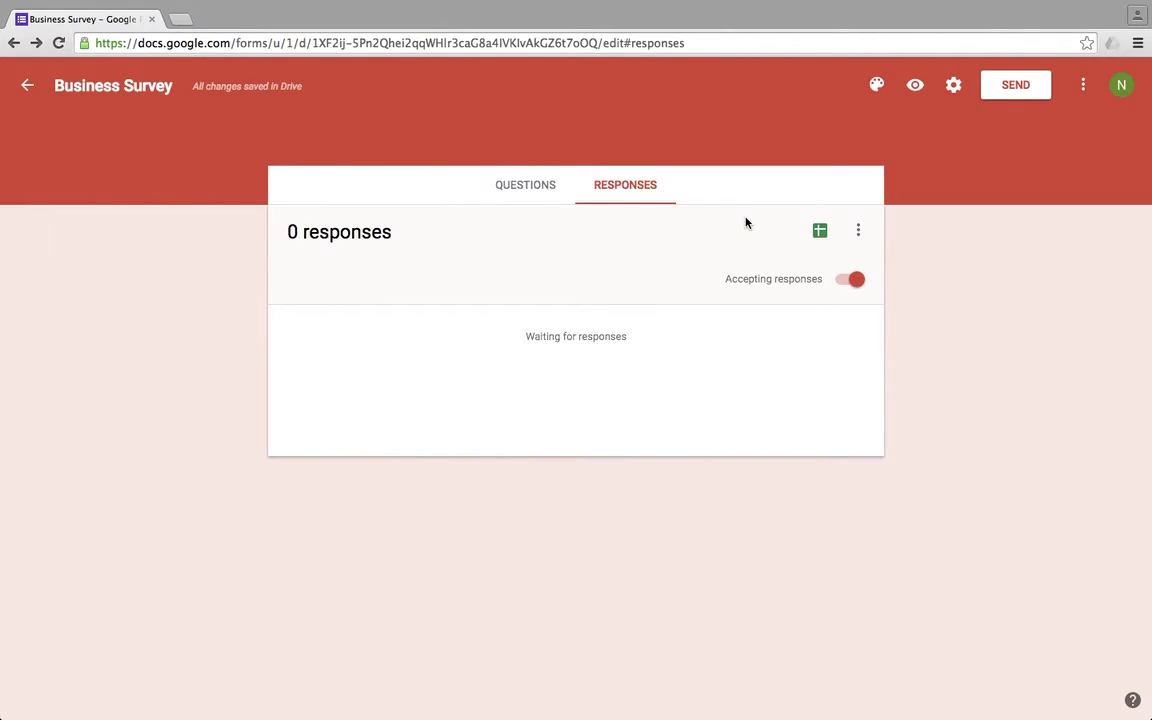
click(538, 190)
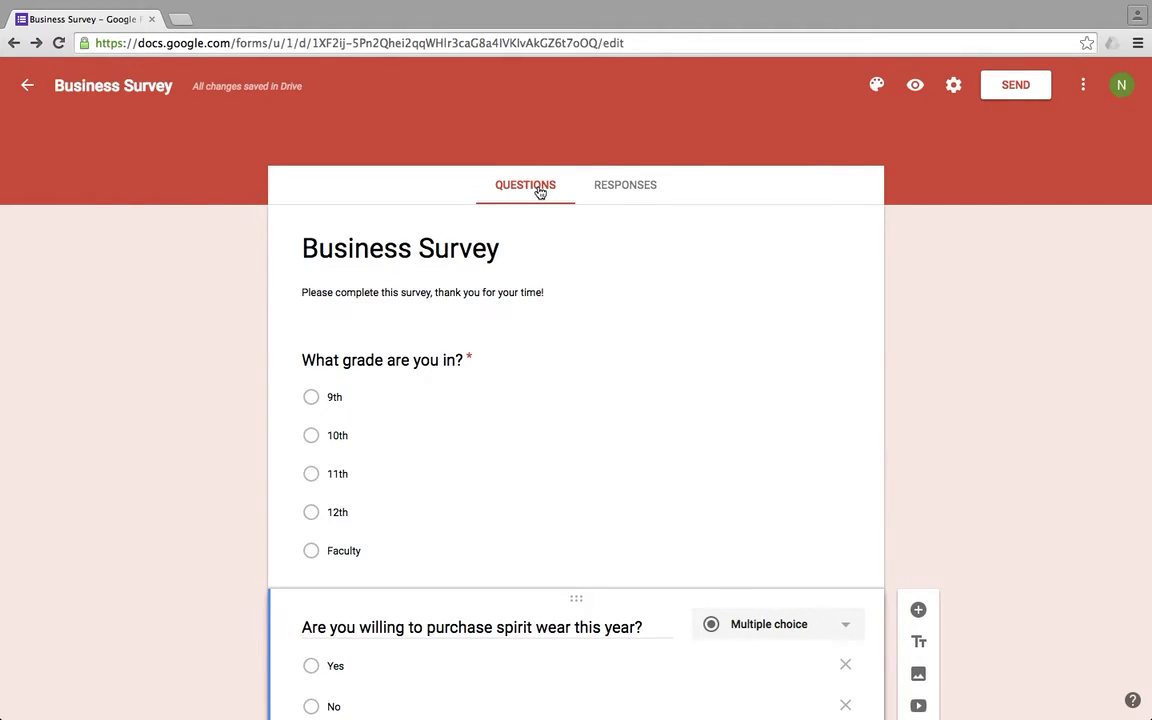